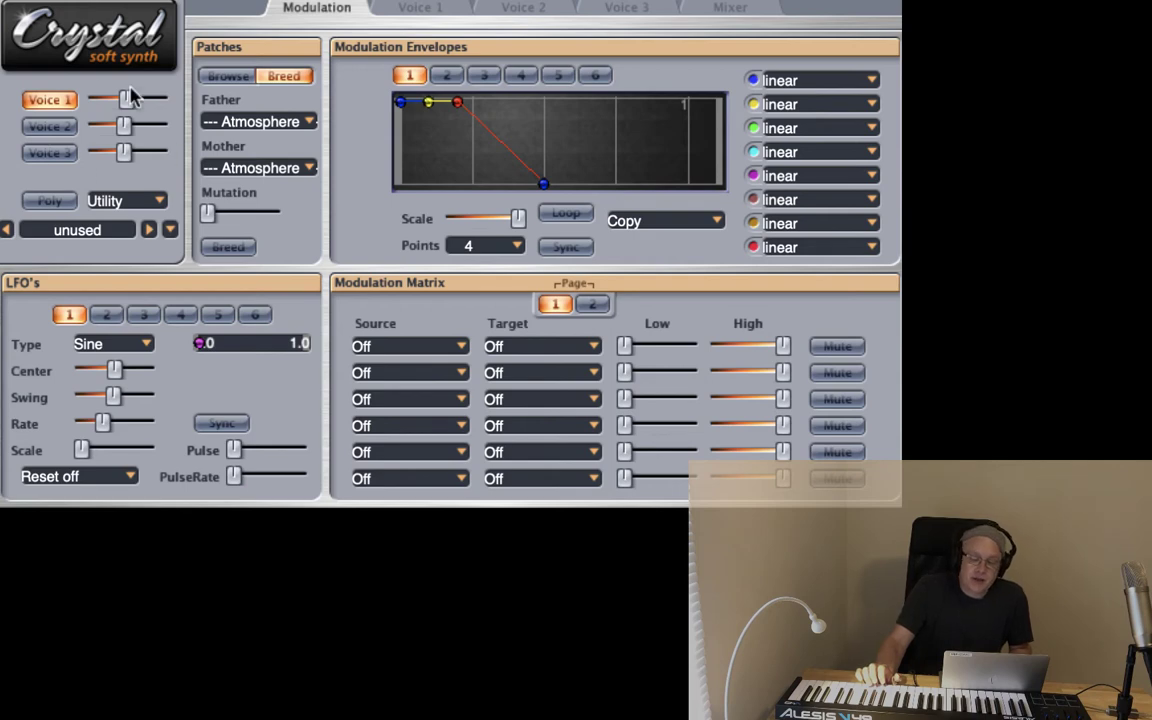
Step: Look over Voice 1's Sine settings, then return to the blank patch's Modulation page
left_click(432, 6)
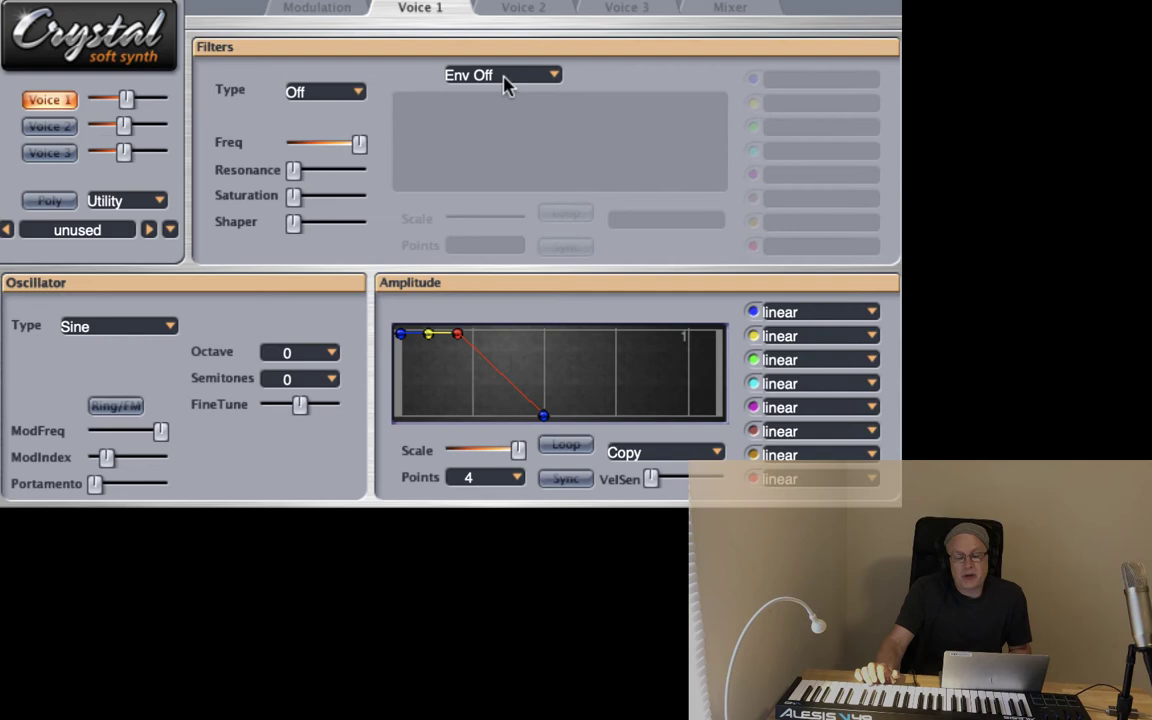
left_click(303, 14)
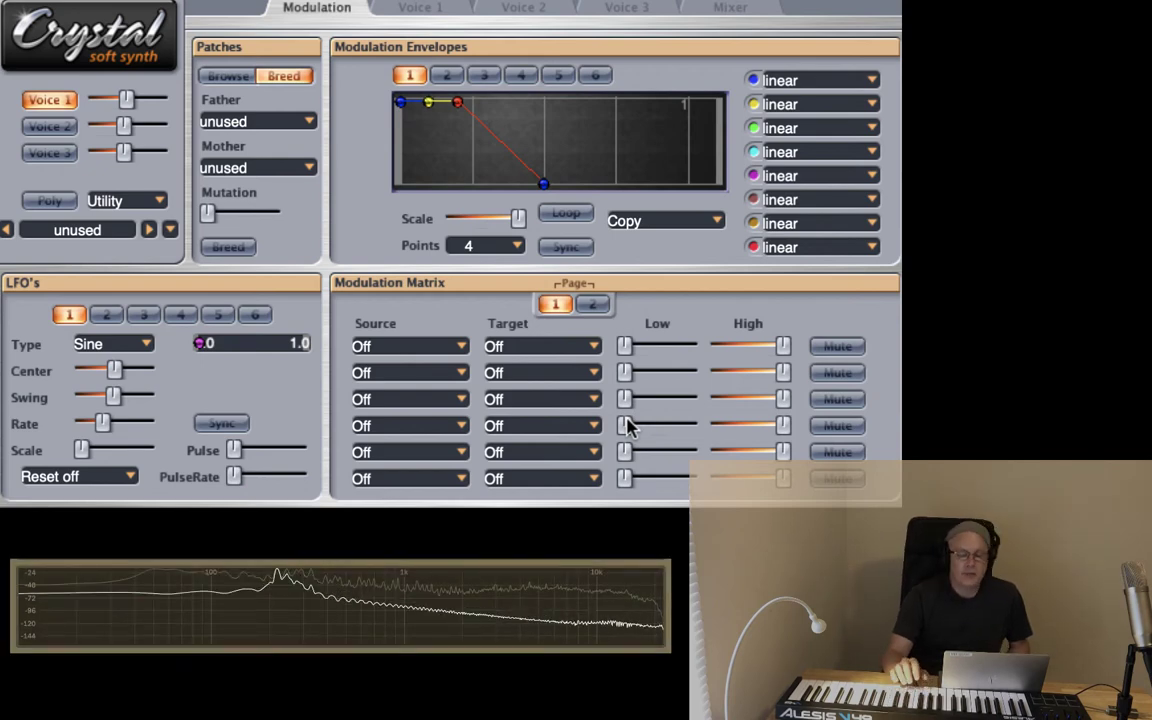
Step: Raise the Voice 1 level slider, dismissing the version information panel
left_click(420, 8)
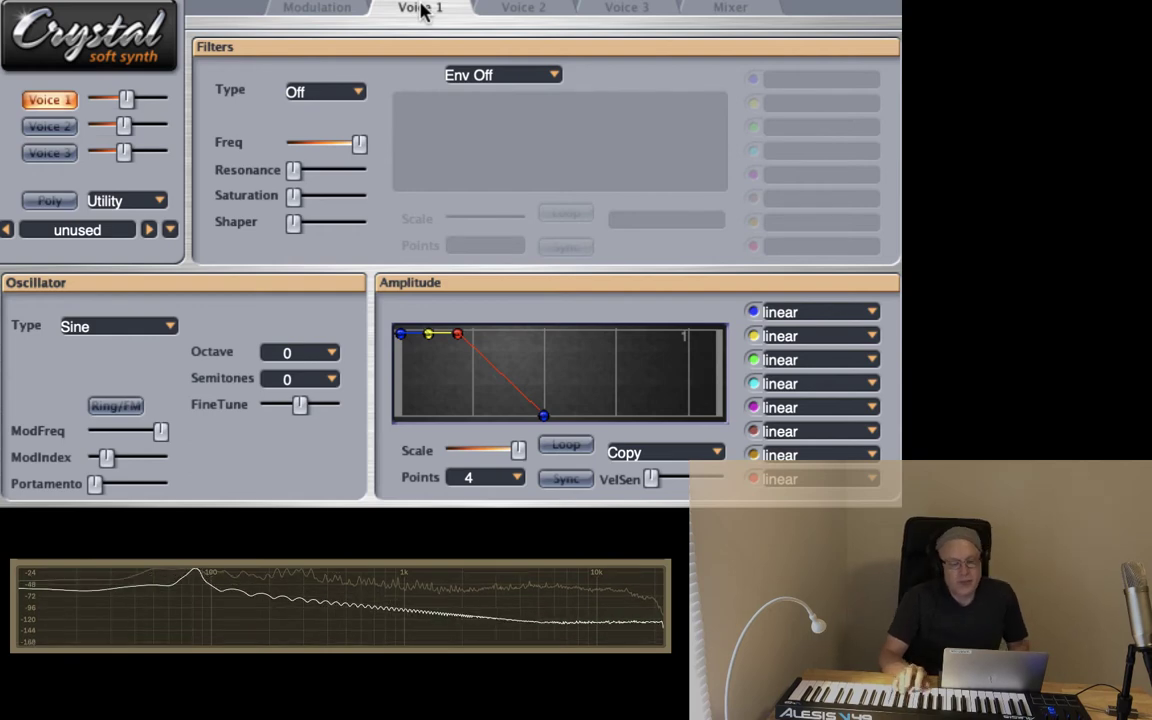
left_click(125, 62)
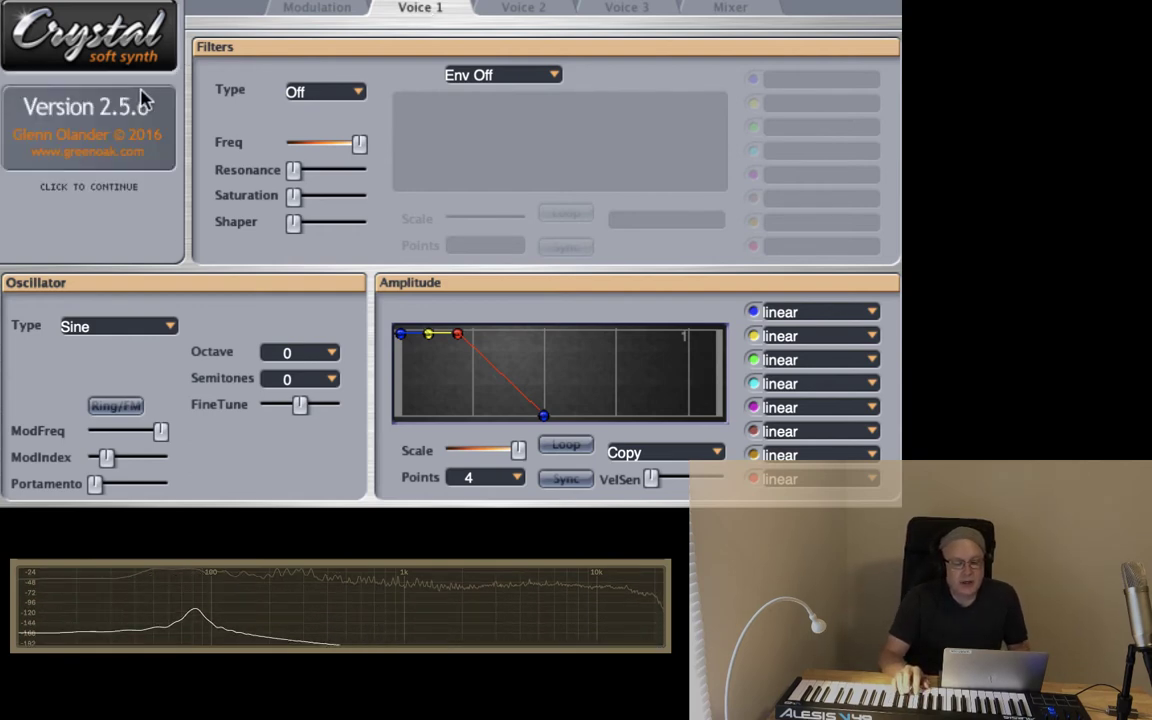
left_click(142, 100)
left_click_drag(122, 99, 145, 100)
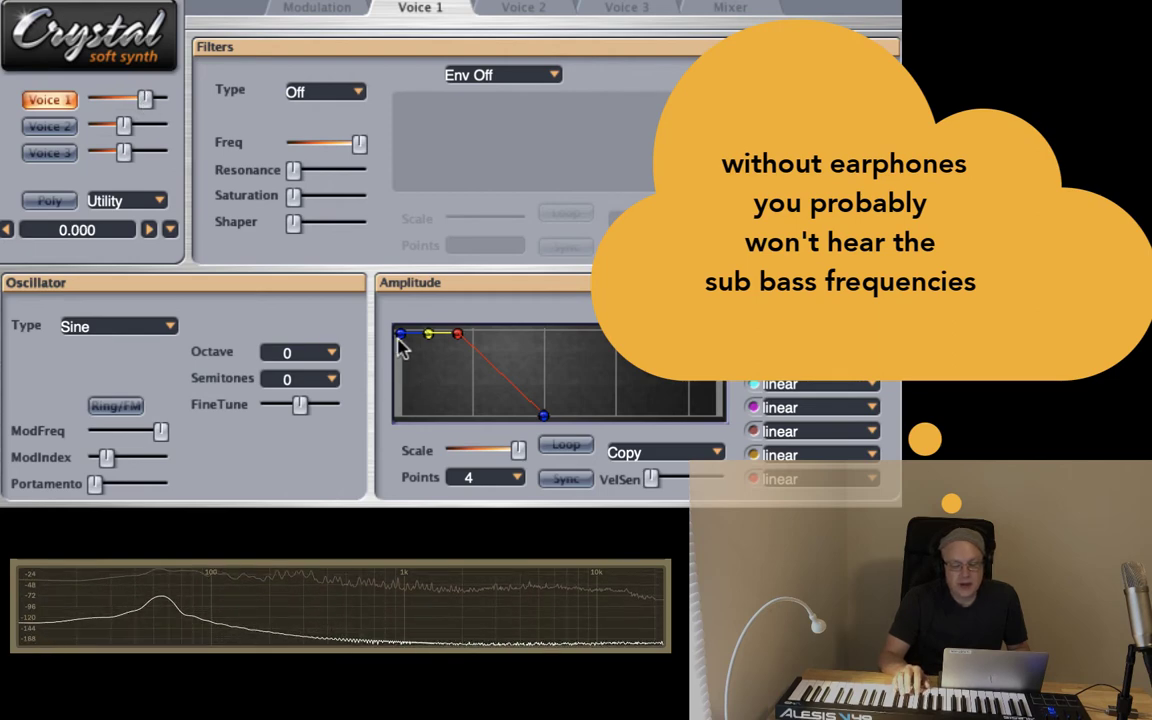
Step: Shape Voice 1's amplitude envelope: start at 0, instant full attack, end near 0.27
left_click_drag(399, 339, 400, 413)
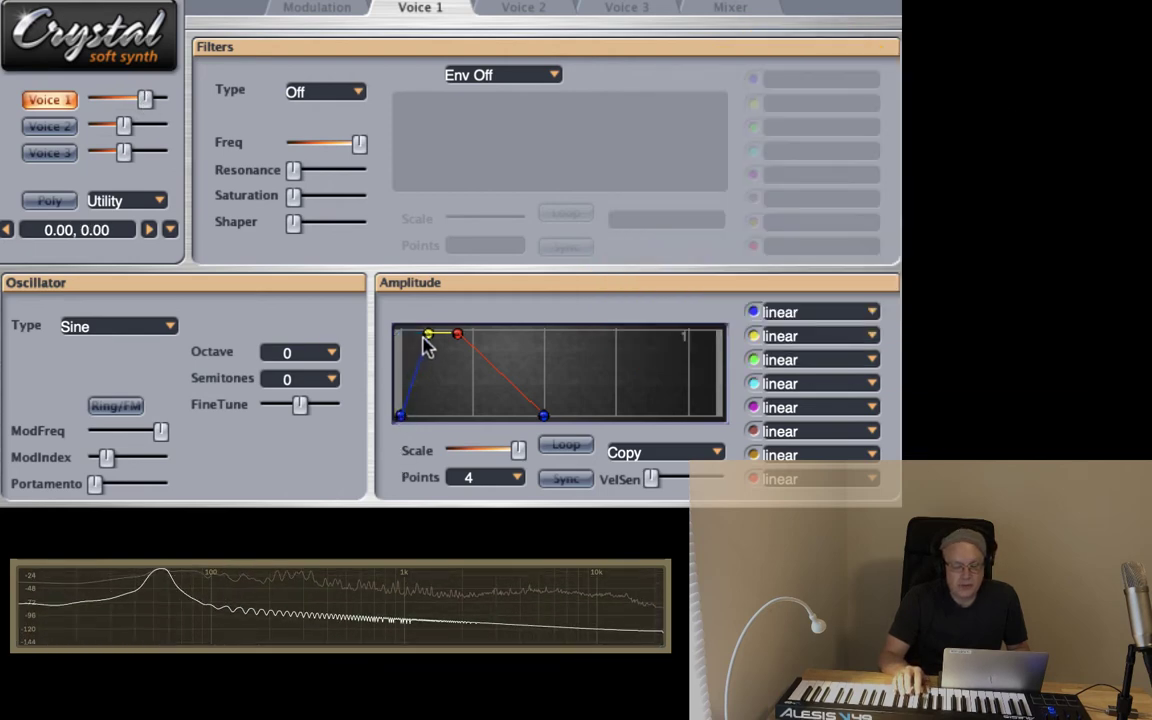
left_click_drag(424, 343, 401, 343)
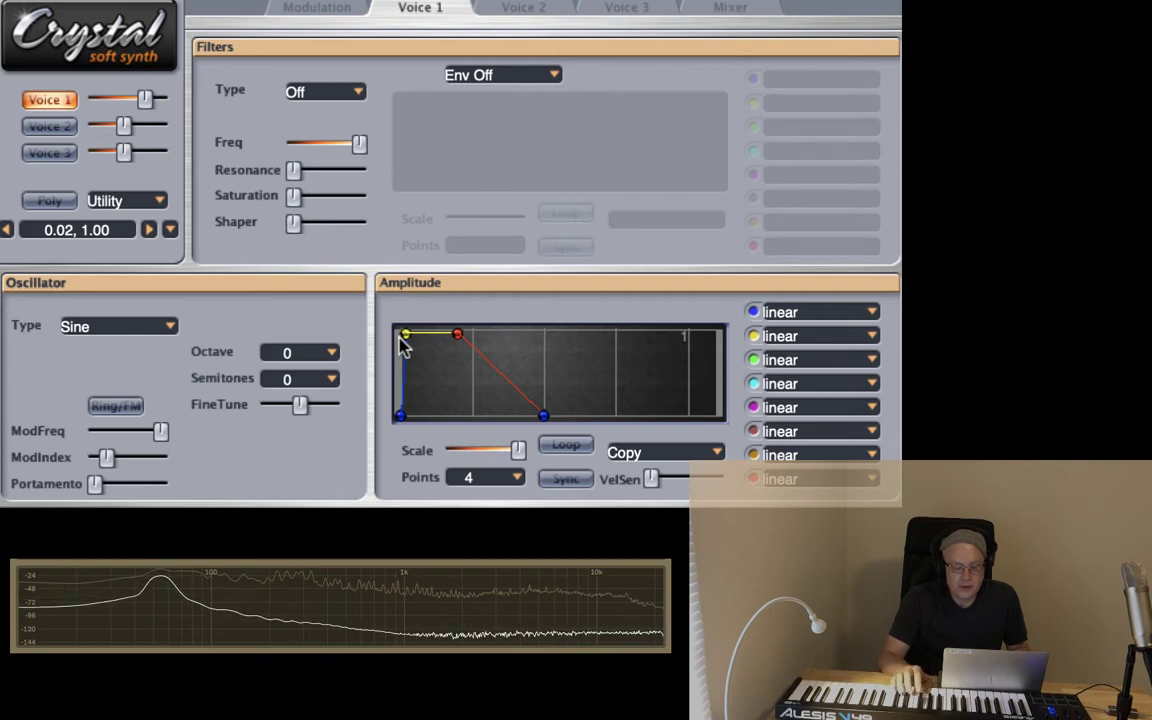
left_click_drag(543, 415, 489, 423)
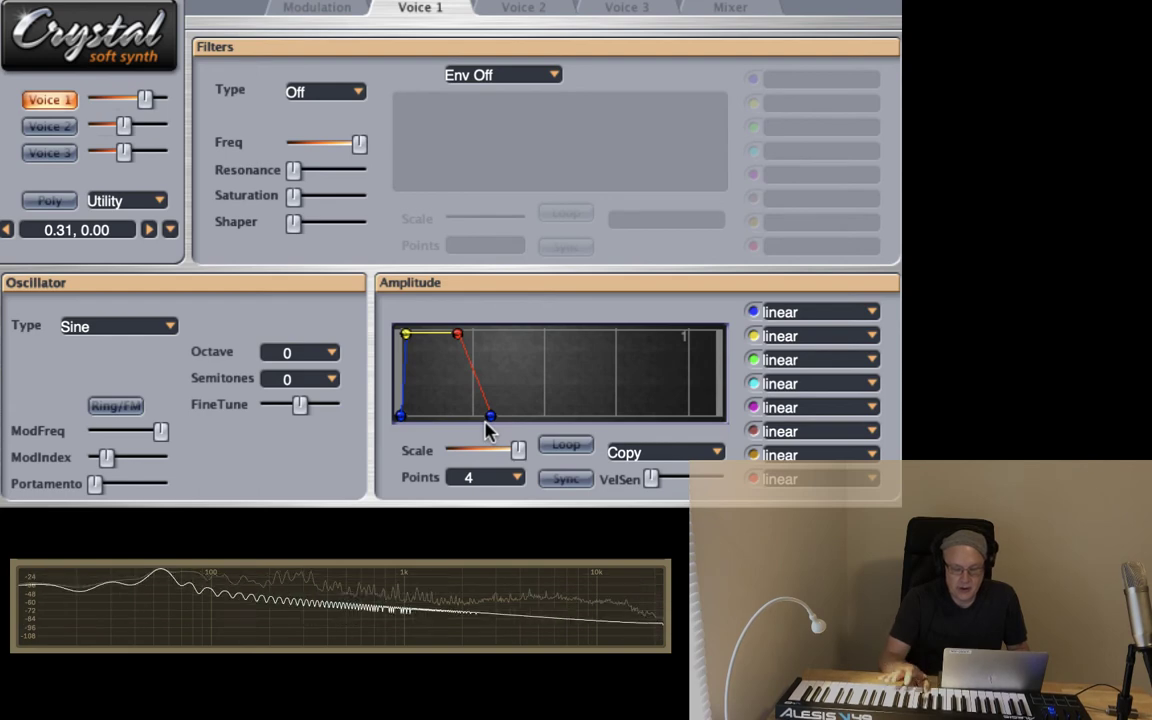
mouse_move(490, 423)
left_mouse_down()
mouse_move(688, 452)
mouse_move(462, 432)
mouse_move(476, 432)
left_mouse_up()
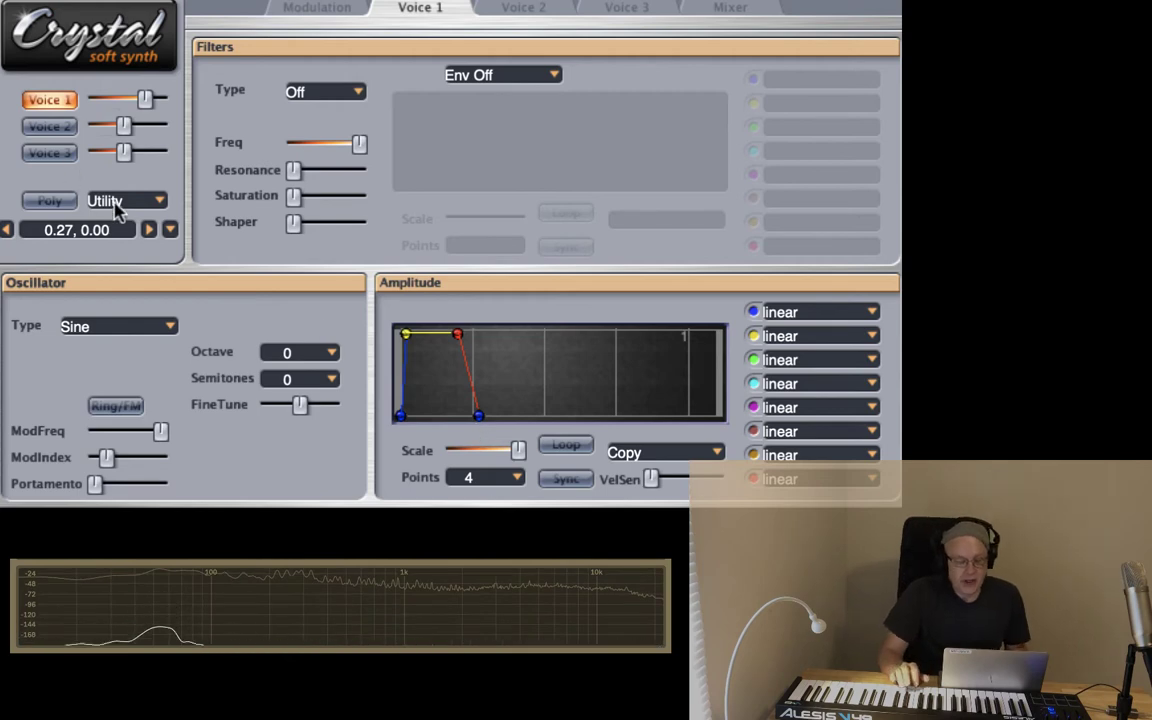
Step: Copy Voice 1 and paste it to Voice 2 via Utility, then show Voice 2's page
left_click(117, 201)
left_click(128, 302)
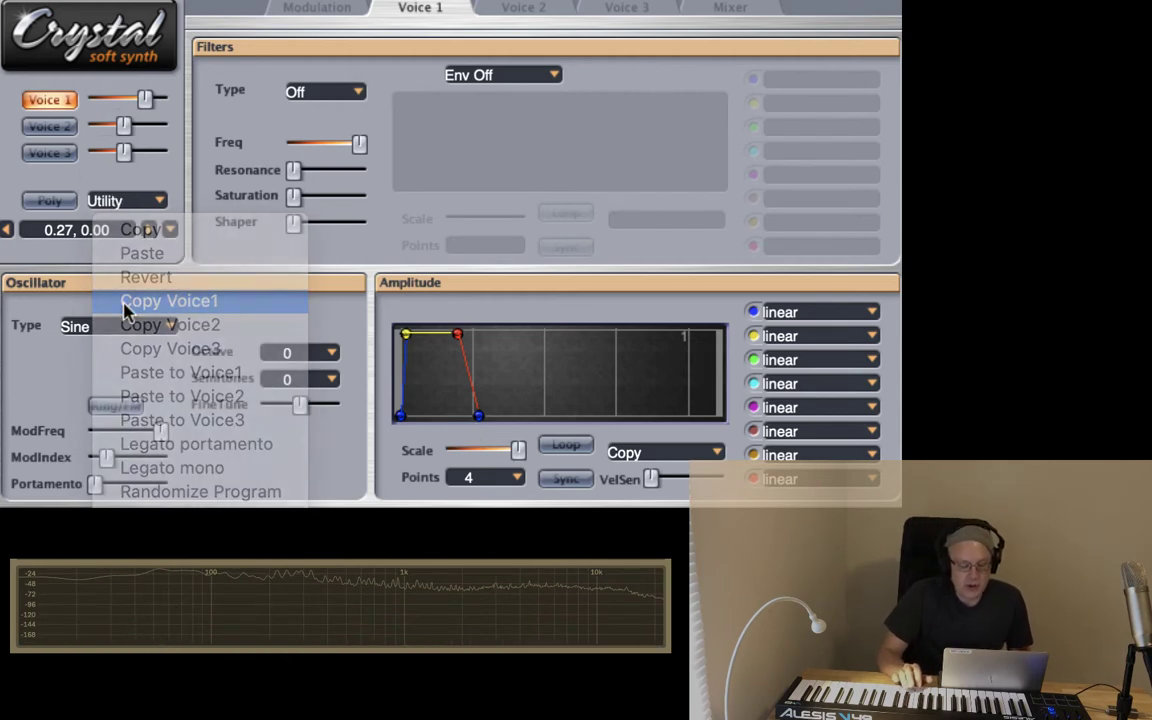
left_click(118, 197)
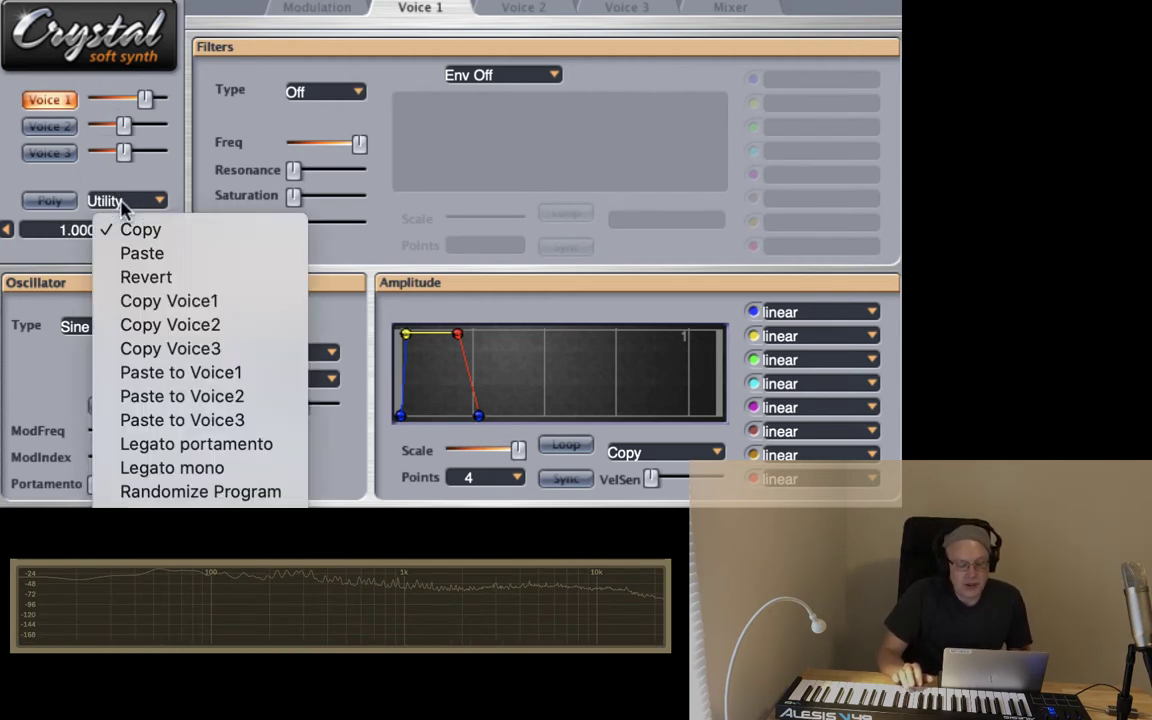
left_click(163, 397)
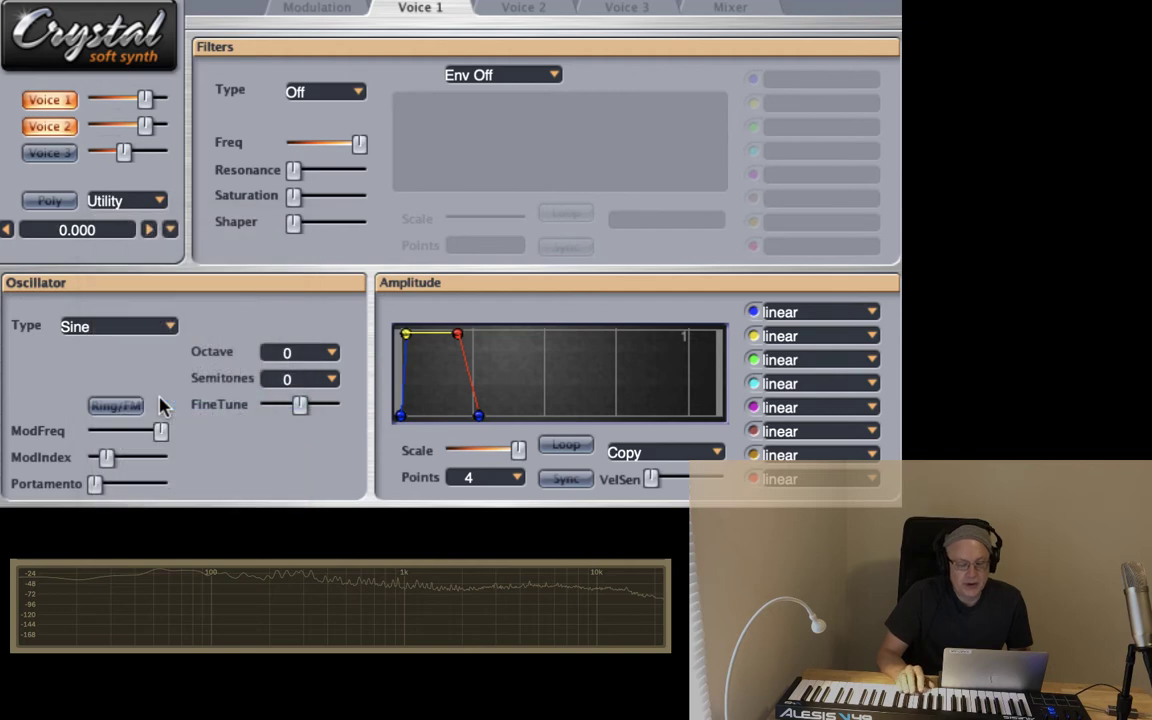
left_click(521, 9)
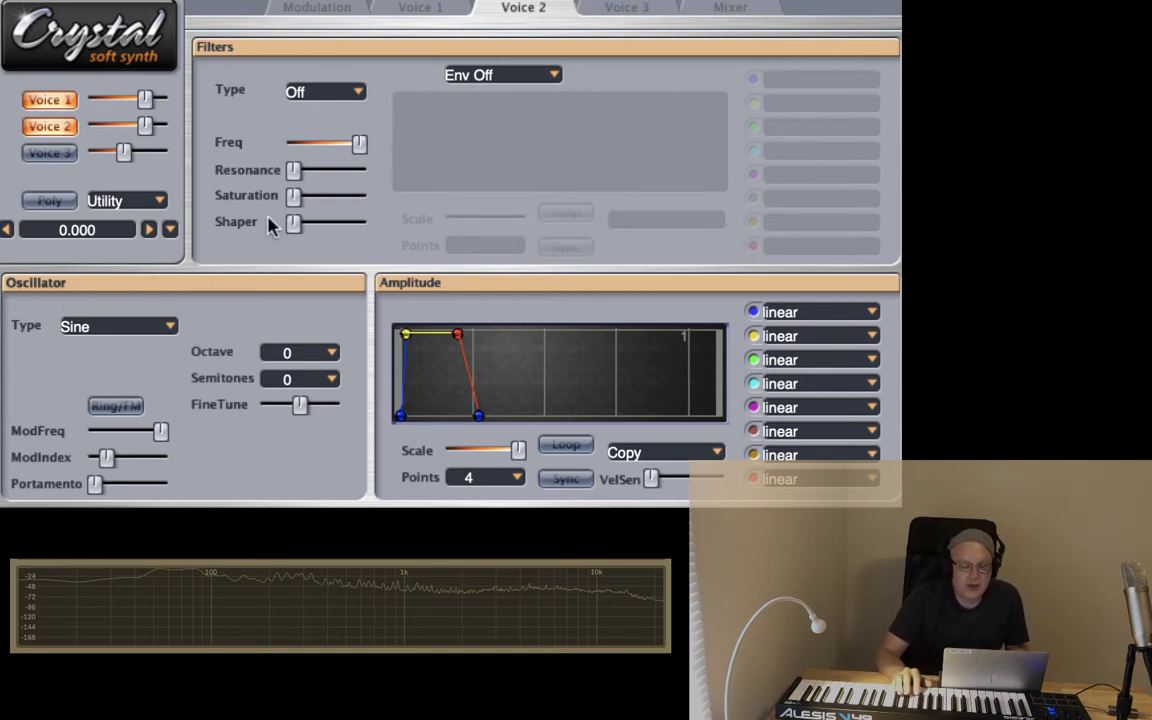
Step: Make Voice 2 a Synthesized SawSquare oscillator at Octave +1 with a slightly shorter envelope fall
left_click(140, 327)
mouse_move(215, 355)
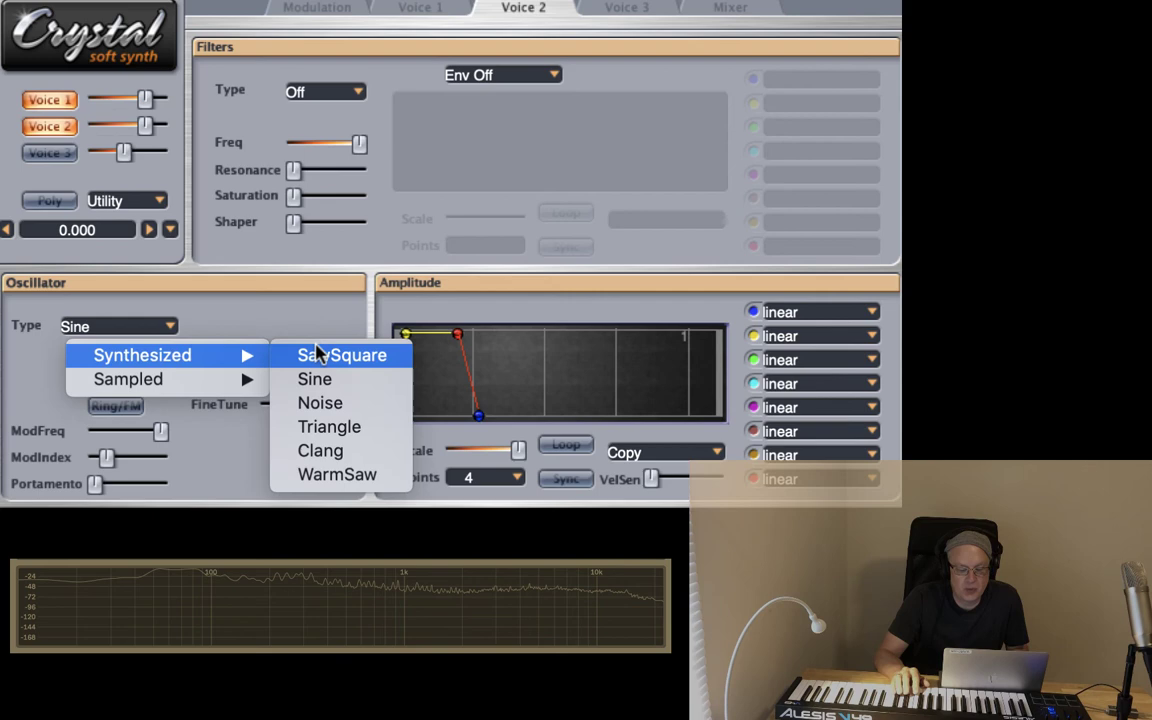
left_click(318, 358)
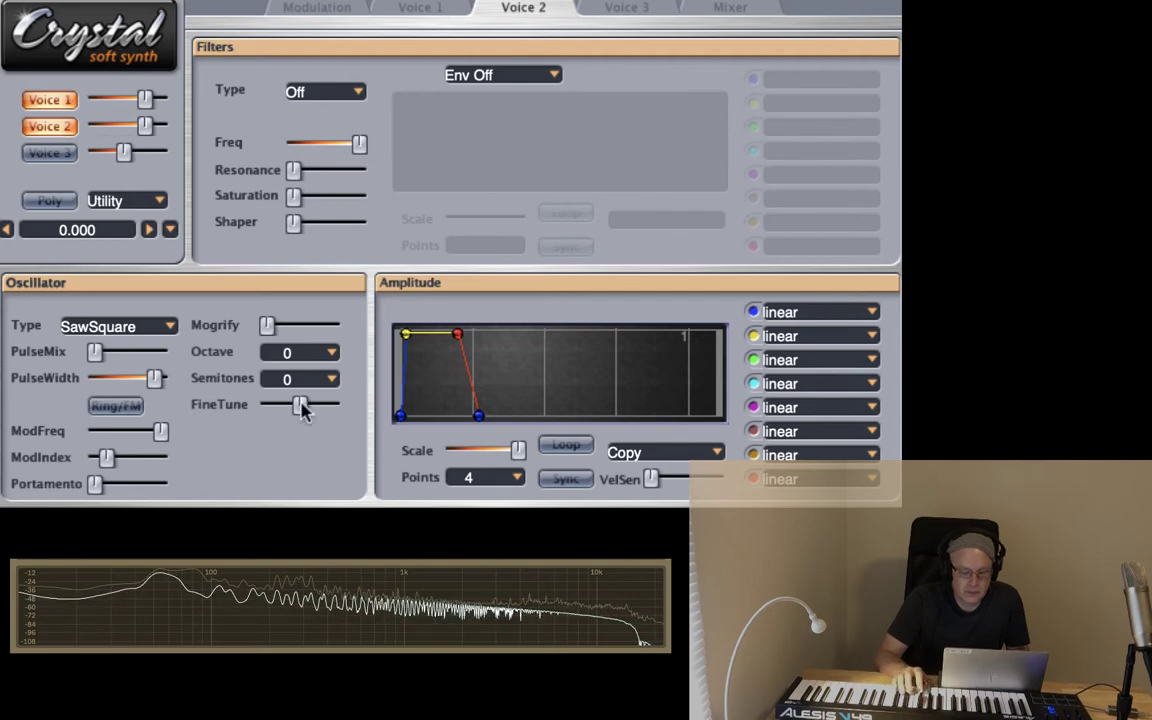
left_click_drag(478, 418, 472, 423)
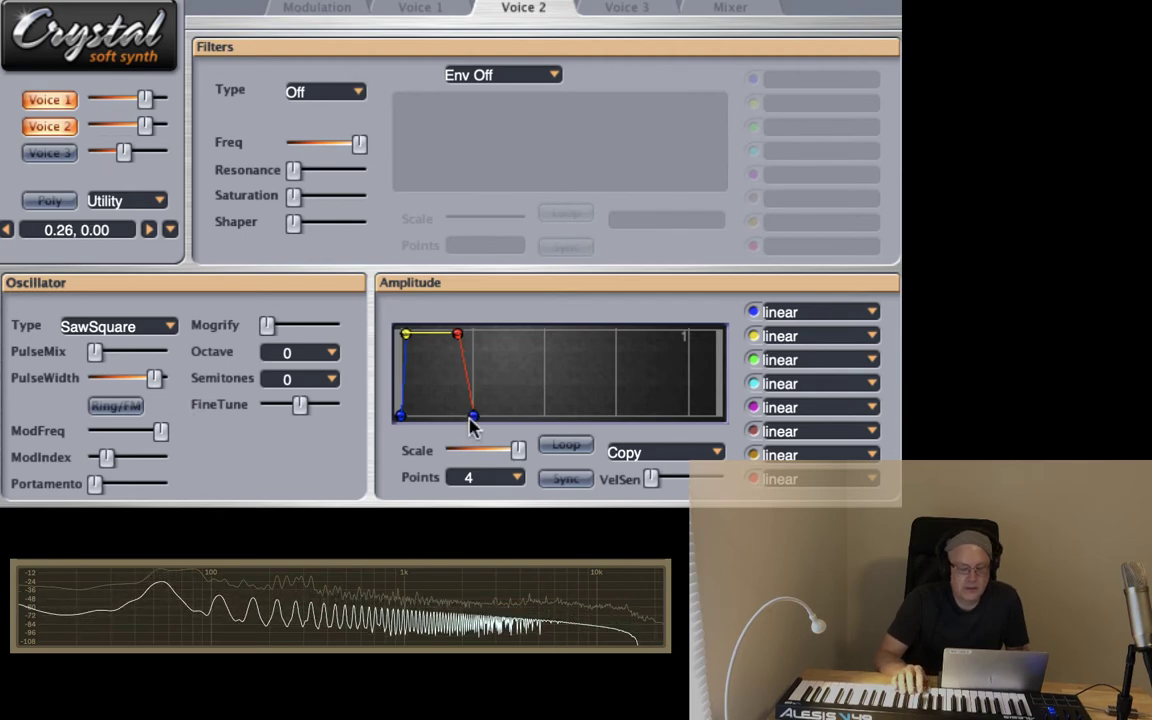
left_click(280, 352)
left_click(296, 407)
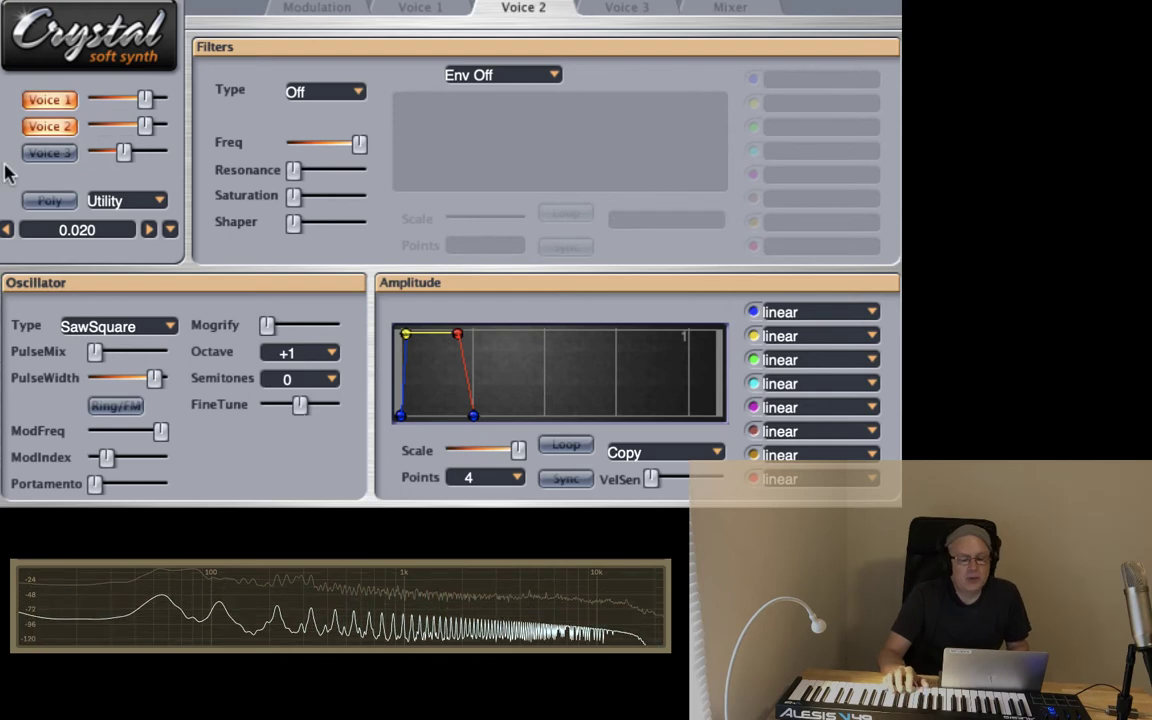
Step: Drag the Voice 1 level down below Voice 2, closing the version panel that pops up
left_click(141, 97)
left_click_drag(141, 97, 133, 99)
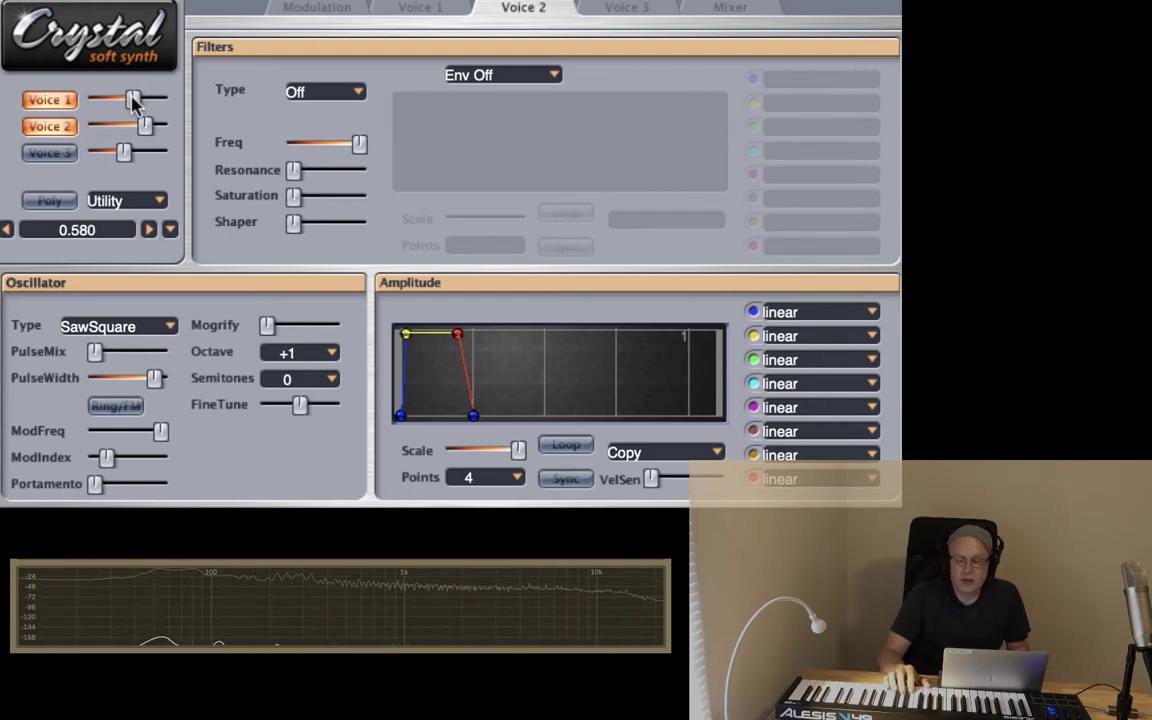
left_click(114, 88)
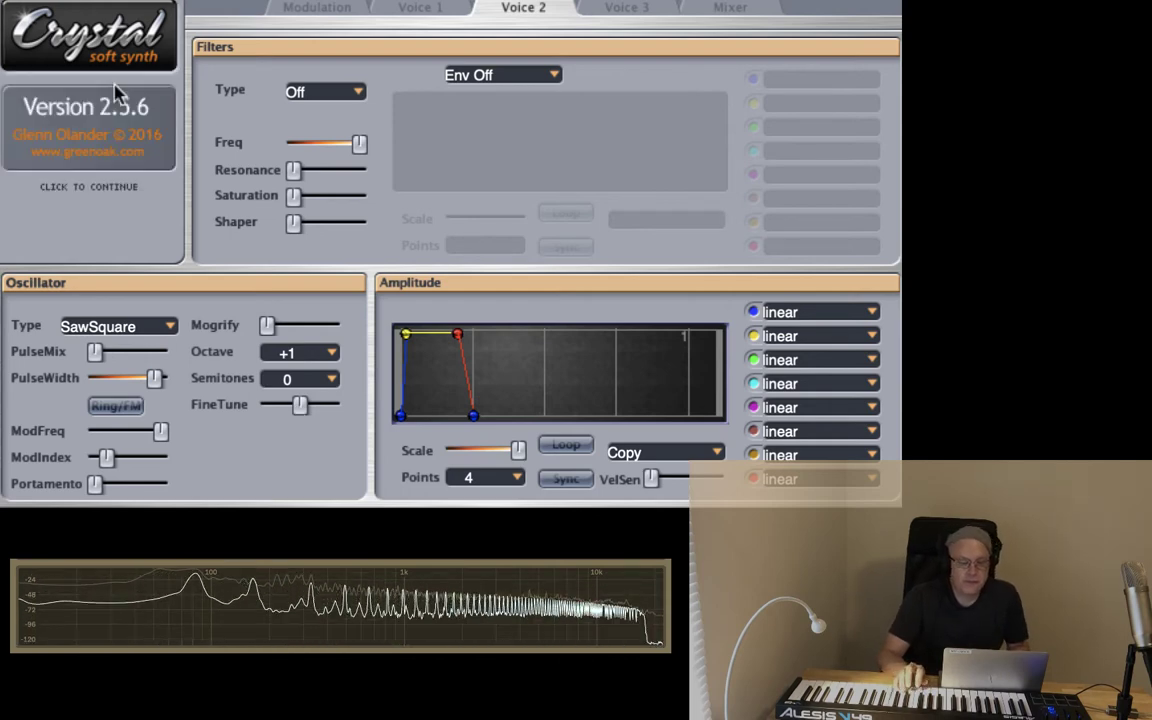
left_click(115, 101)
left_click(116, 101)
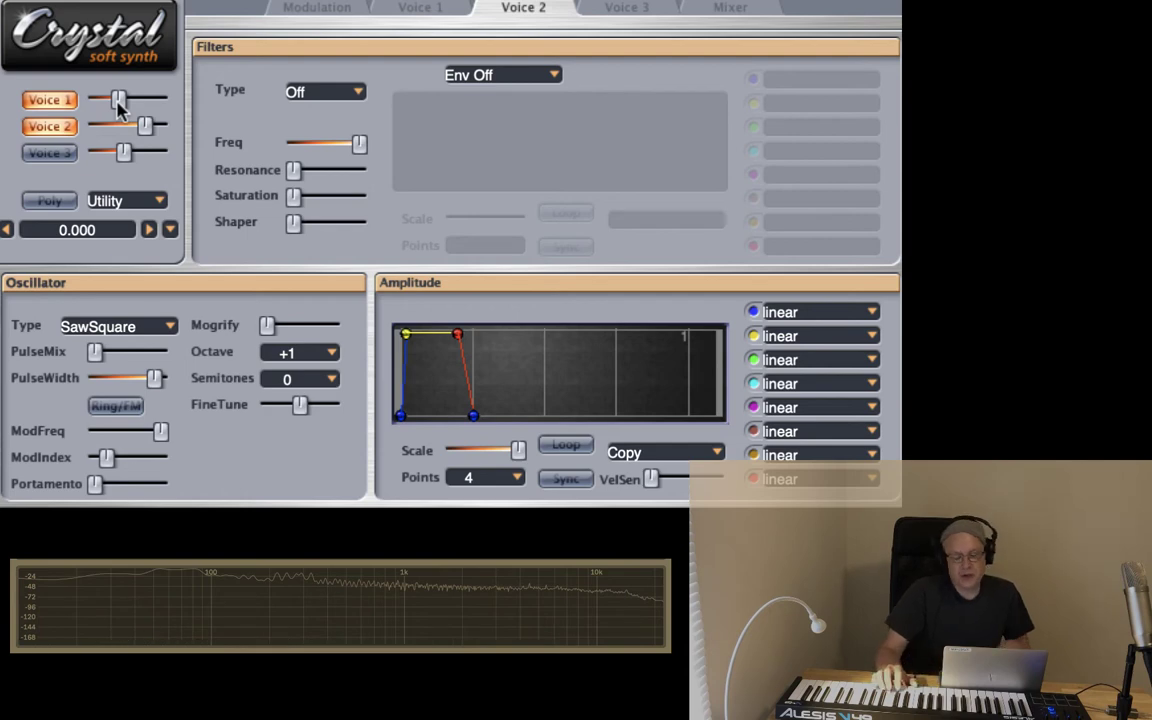
Step: Give Voice 2 an XResLoPass filter with lower cutoff, Env On and the Flat 4 pt preset
left_click(298, 92)
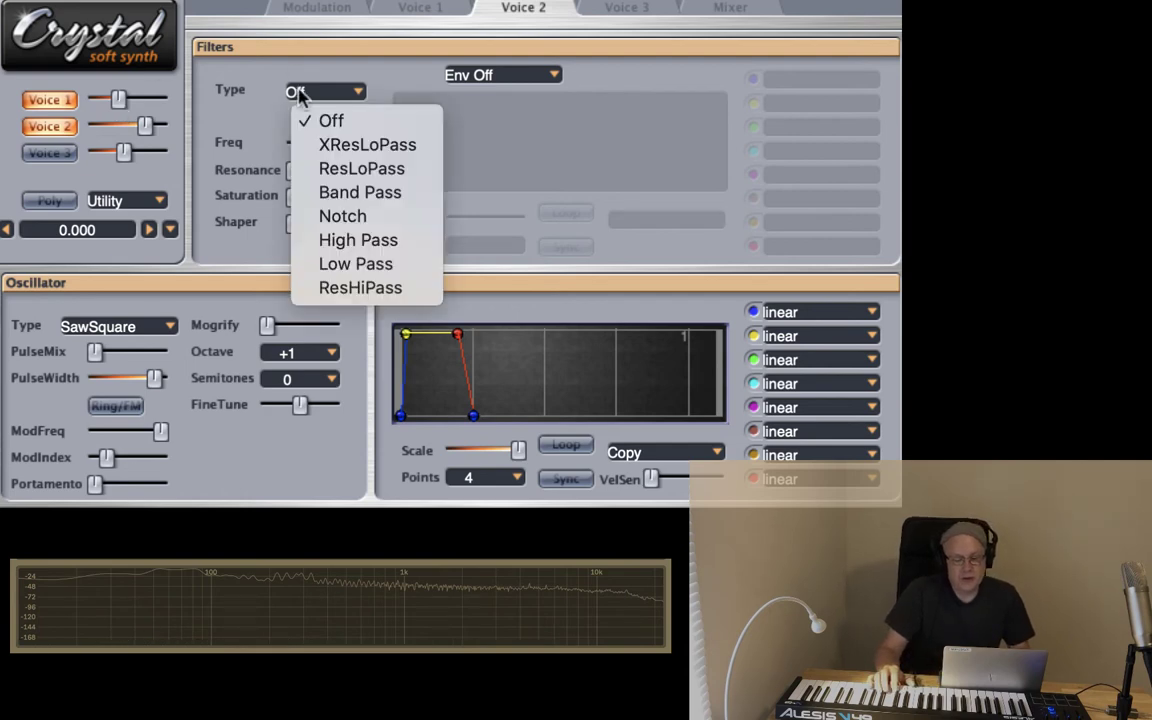
left_click(322, 144)
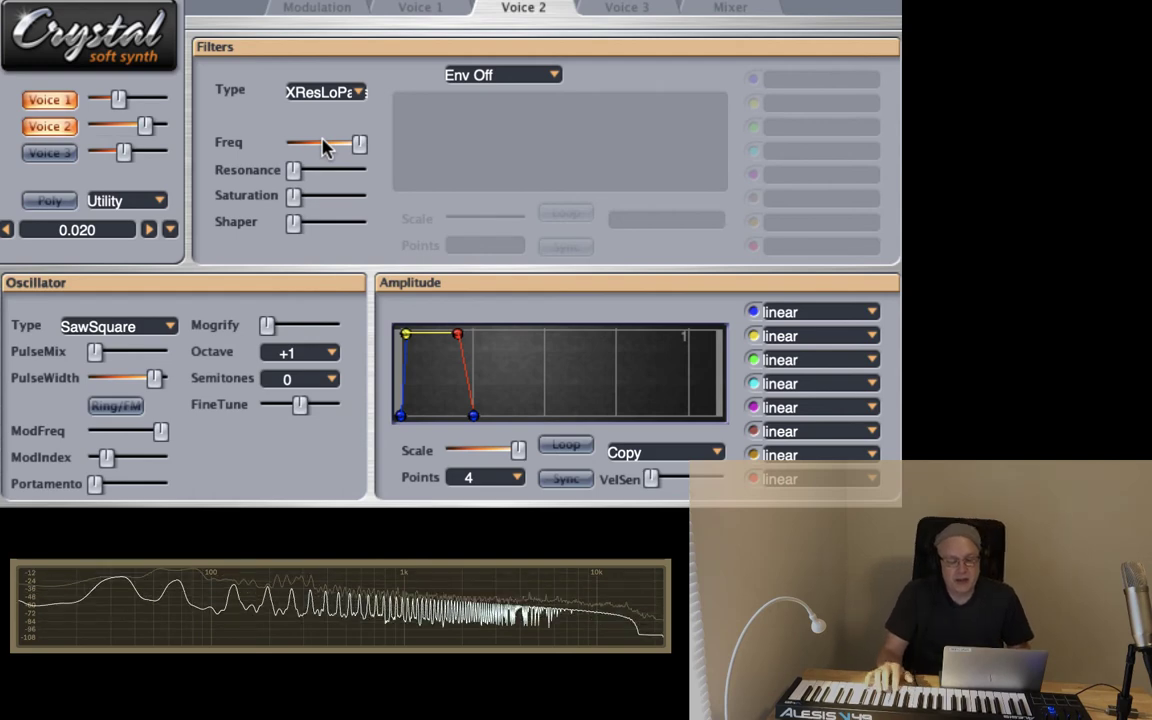
left_click_drag(352, 147, 324, 146)
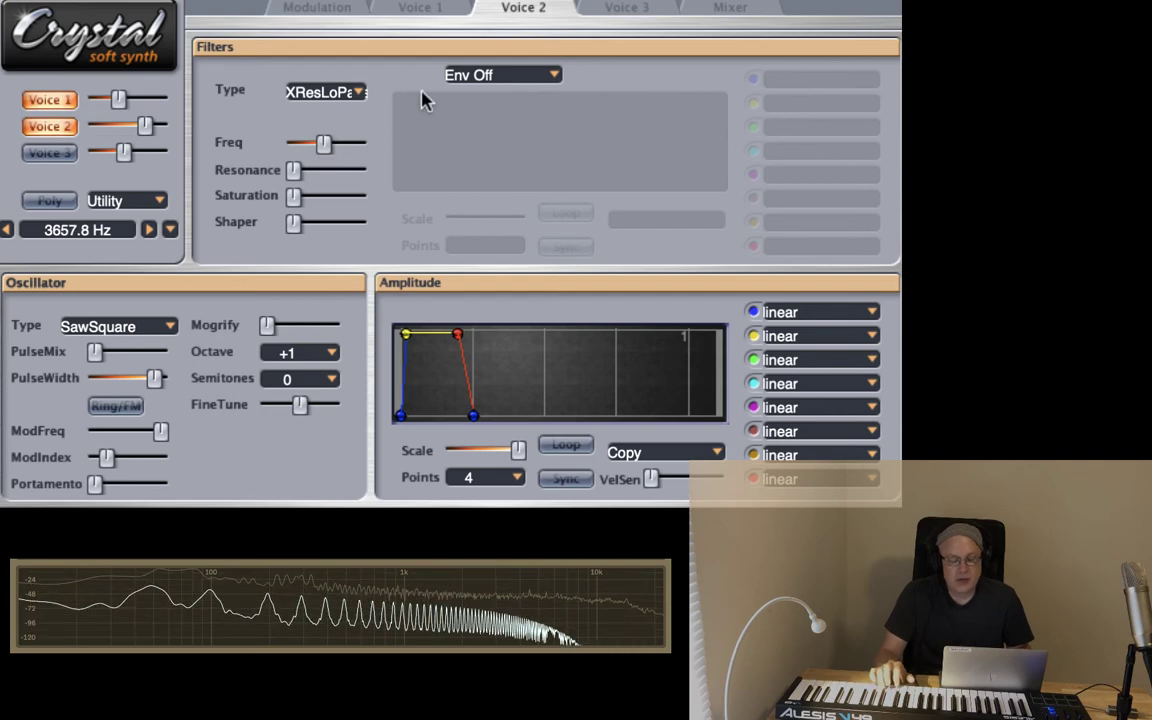
left_click(458, 75)
left_click(465, 126)
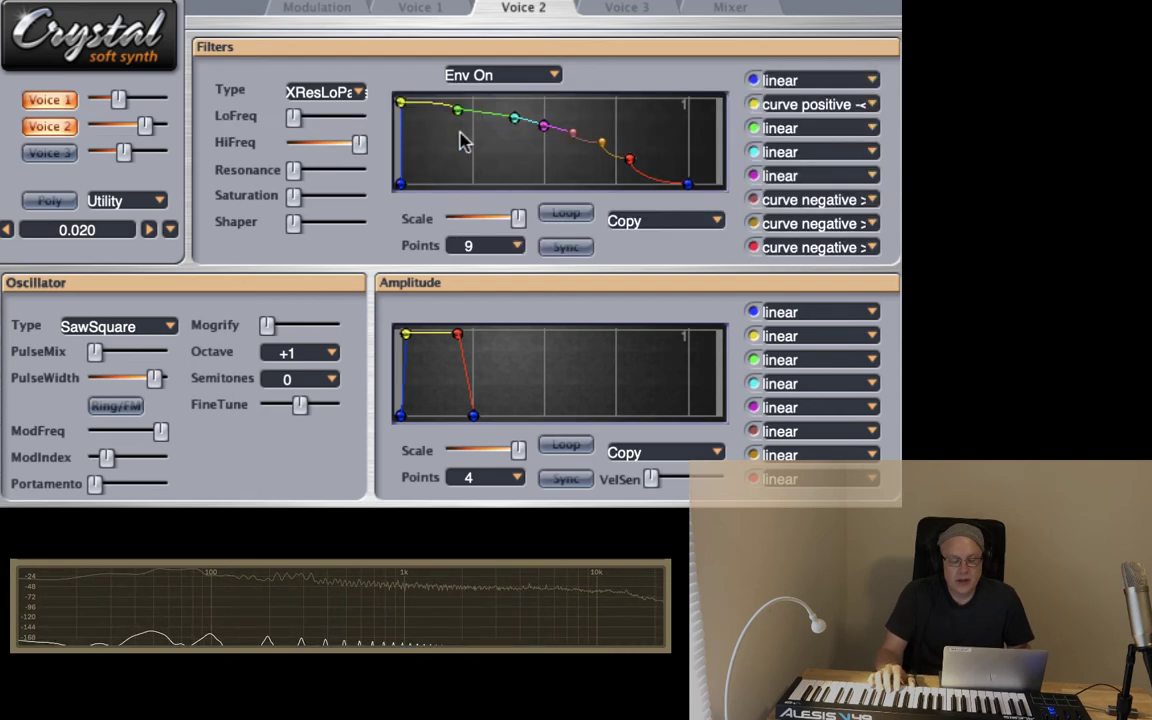
left_click(655, 221)
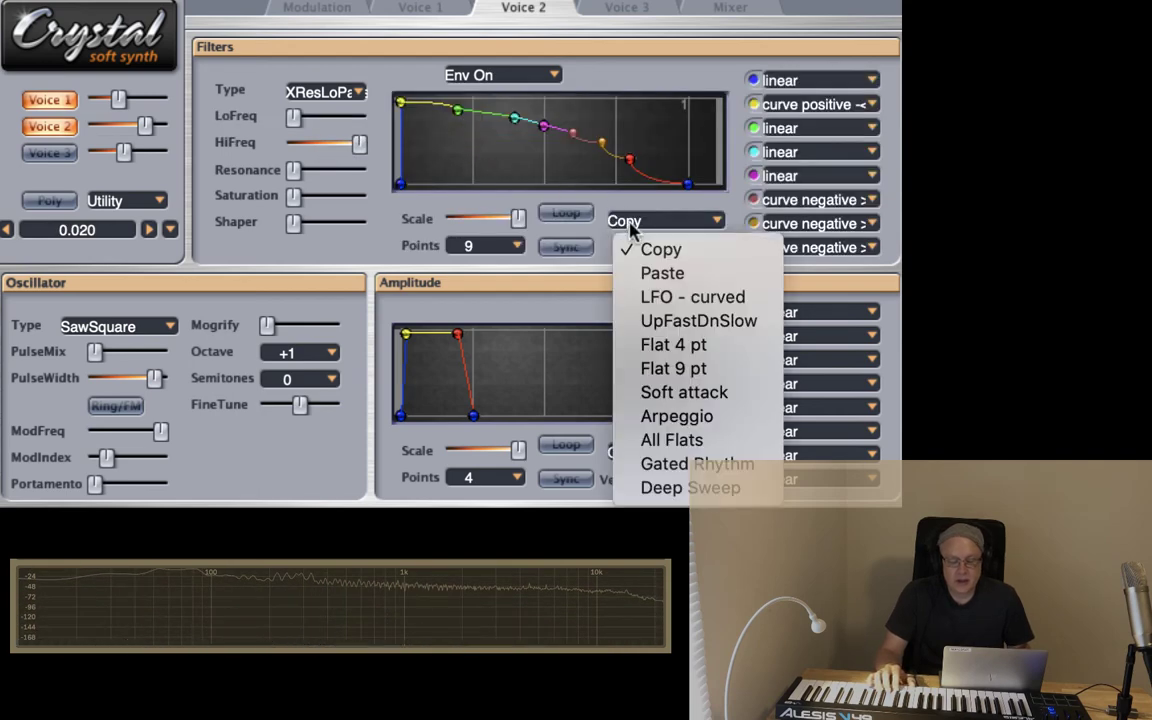
left_click(658, 348)
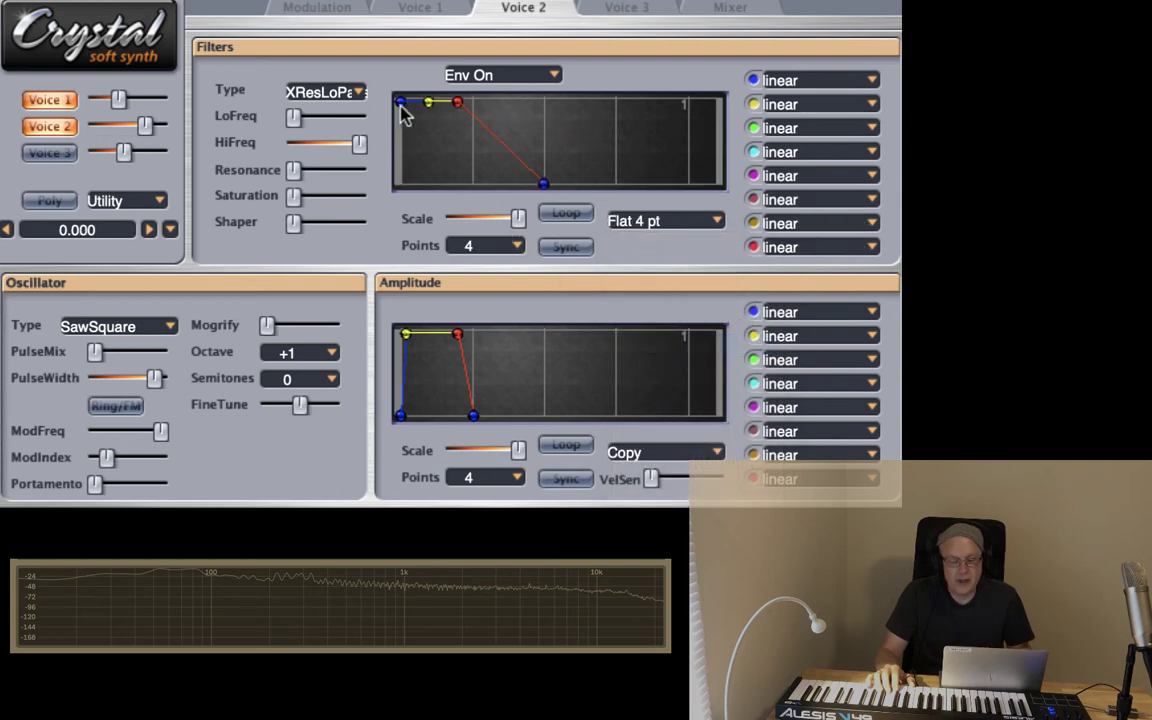
Step: Drag the filter envelope points into a fast rise, short hold and quick decay, and reduce Scale
left_click_drag(401, 103, 398, 185)
left_click_drag(432, 103, 505, 104)
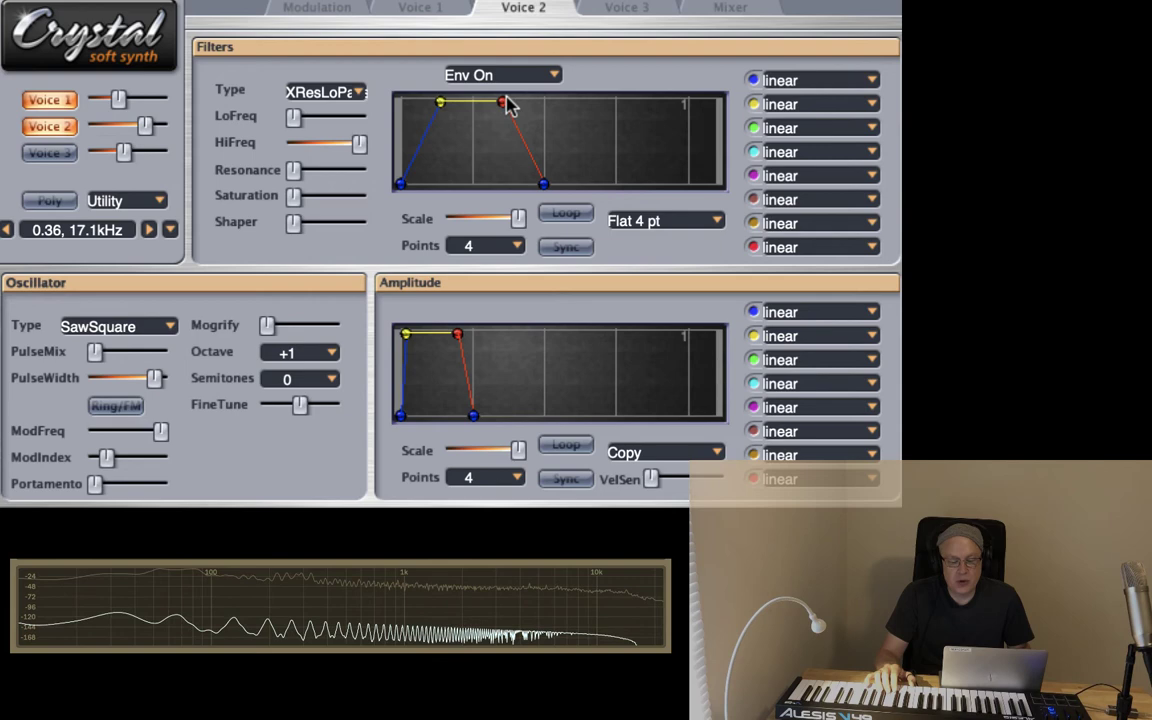
left_click_drag(545, 185, 615, 184)
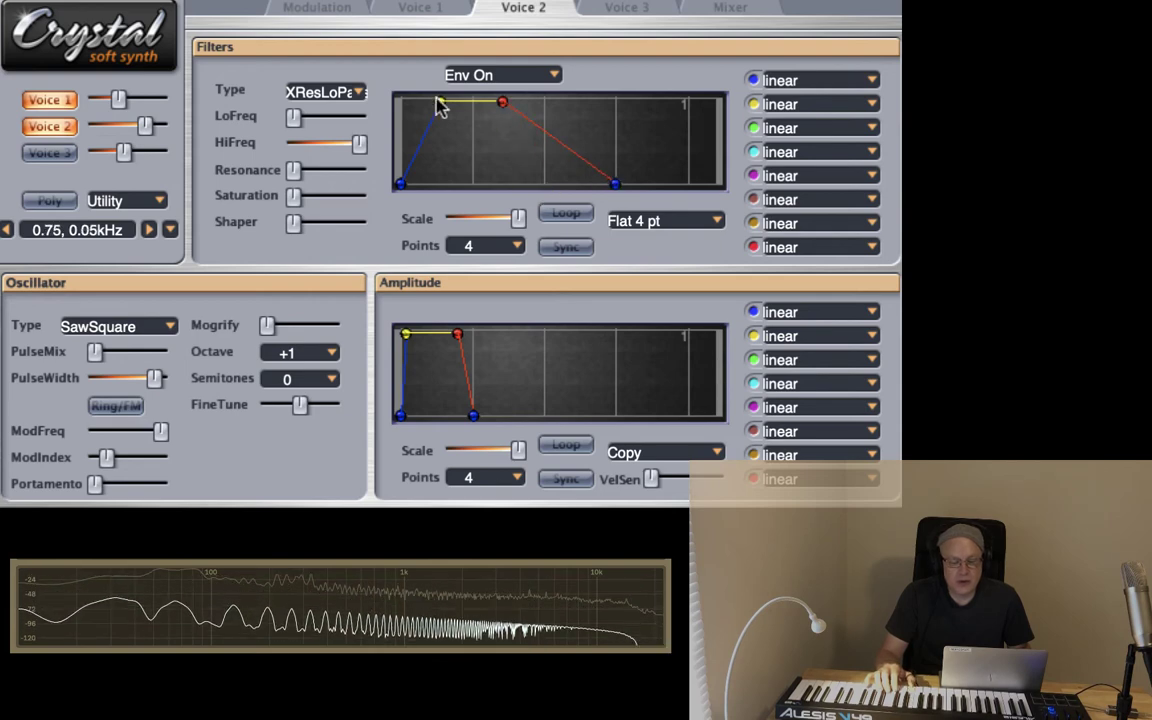
left_click_drag(516, 218, 484, 222)
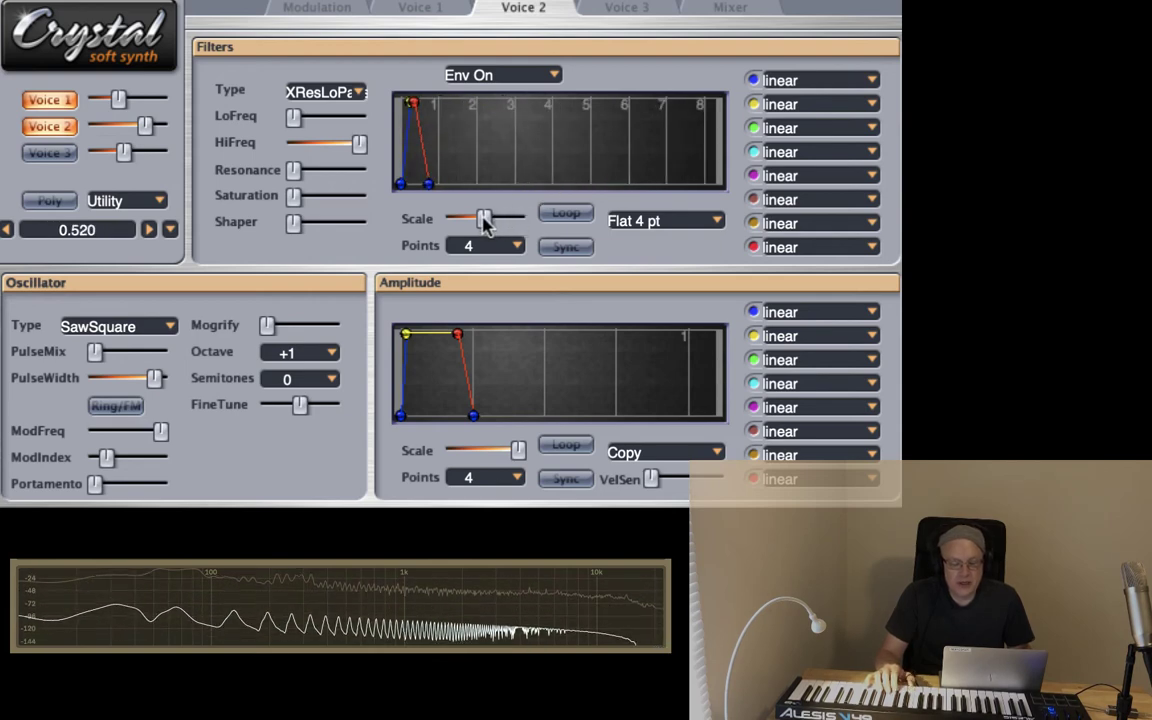
left_click_drag(428, 184, 537, 185)
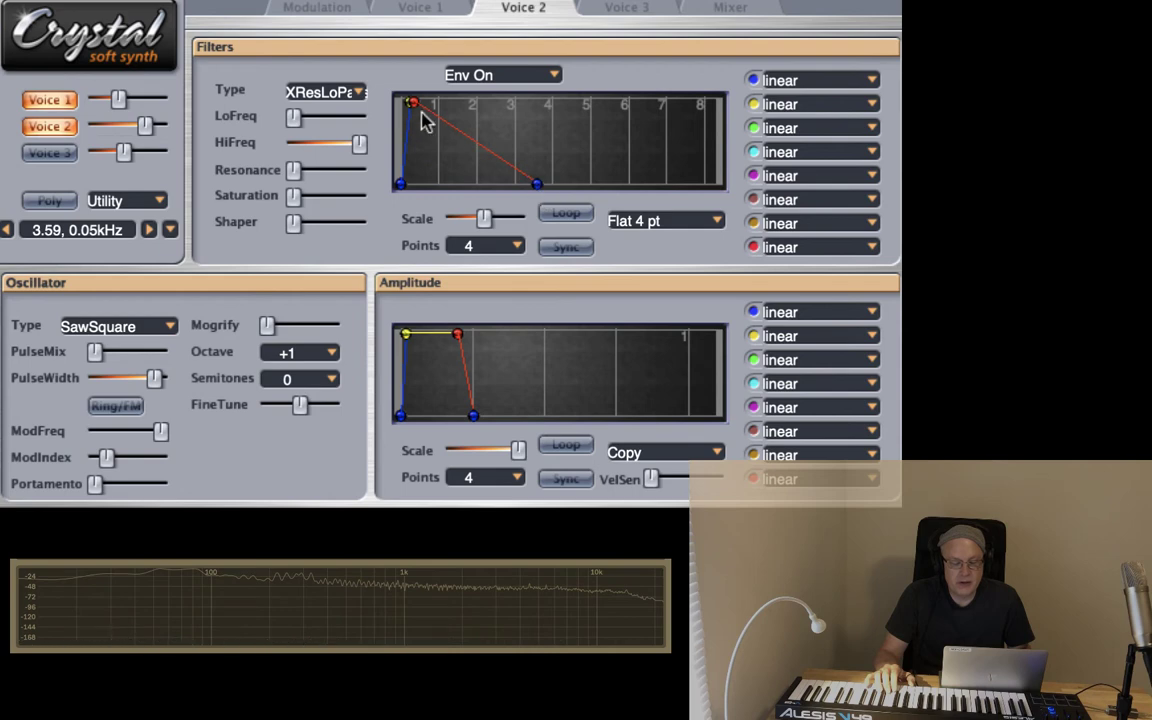
left_click(414, 104)
mouse_move(420, 104)
left_mouse_down()
mouse_move(400, 105)
mouse_move(465, 103)
mouse_move(401, 106)
mouse_move(438, 104)
left_mouse_up()
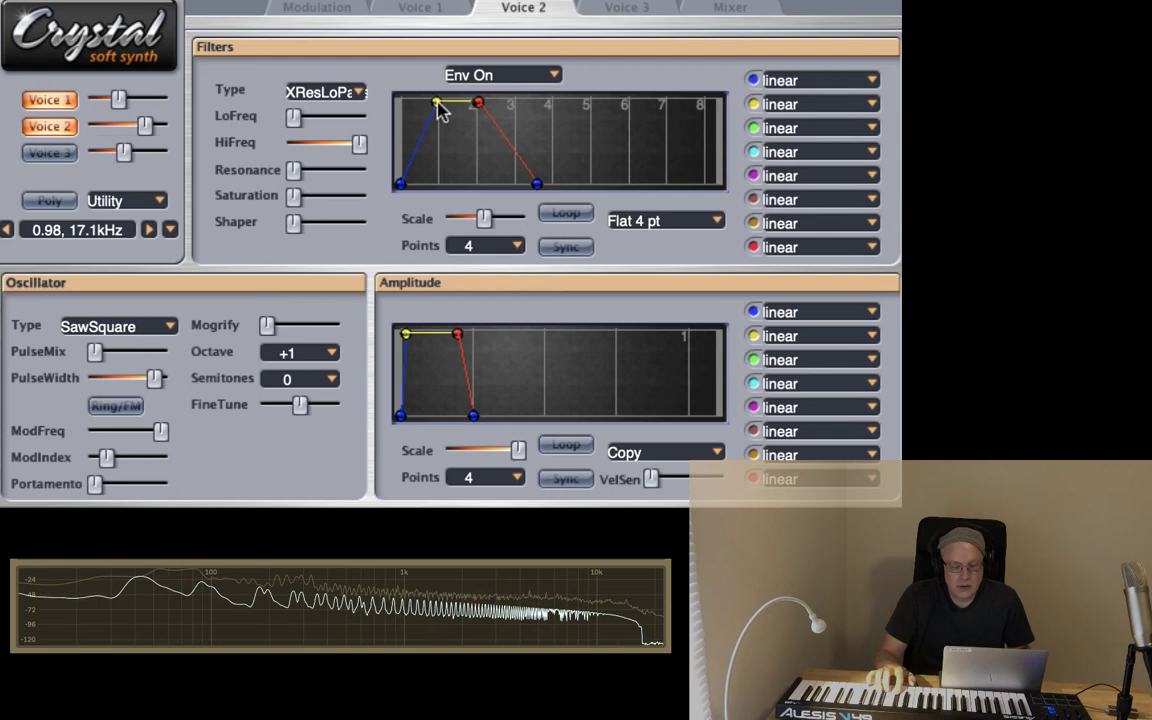
left_click_drag(438, 107, 424, 108)
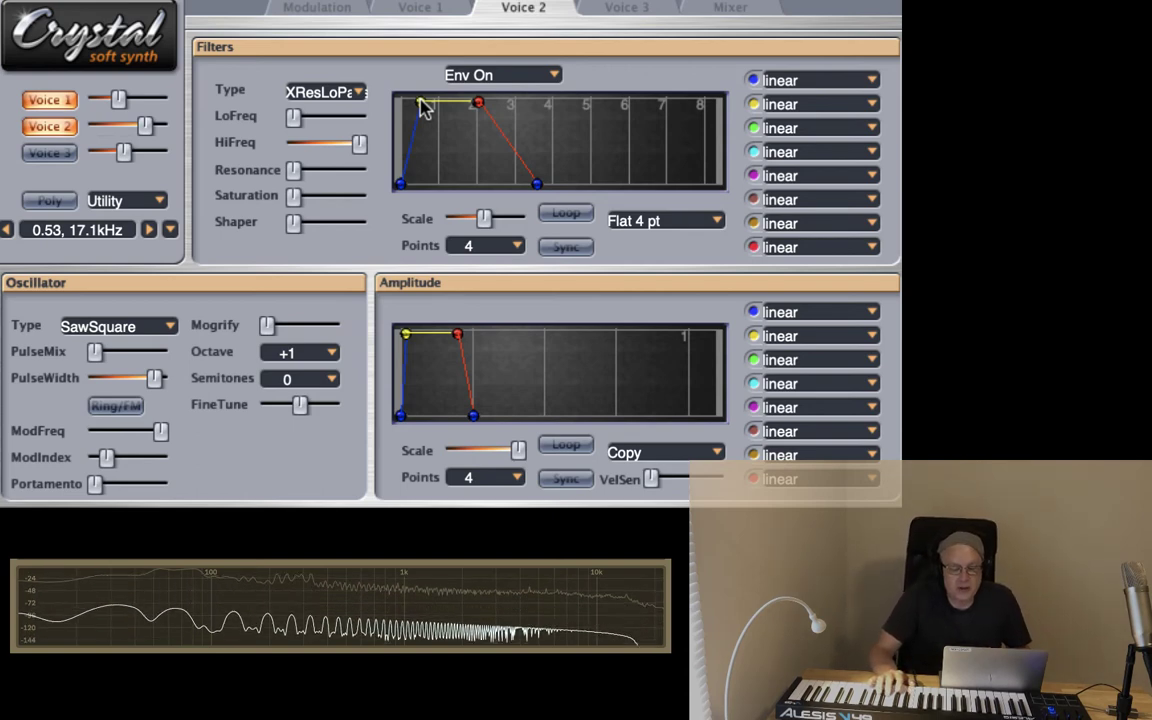
left_click_drag(475, 104, 450, 103)
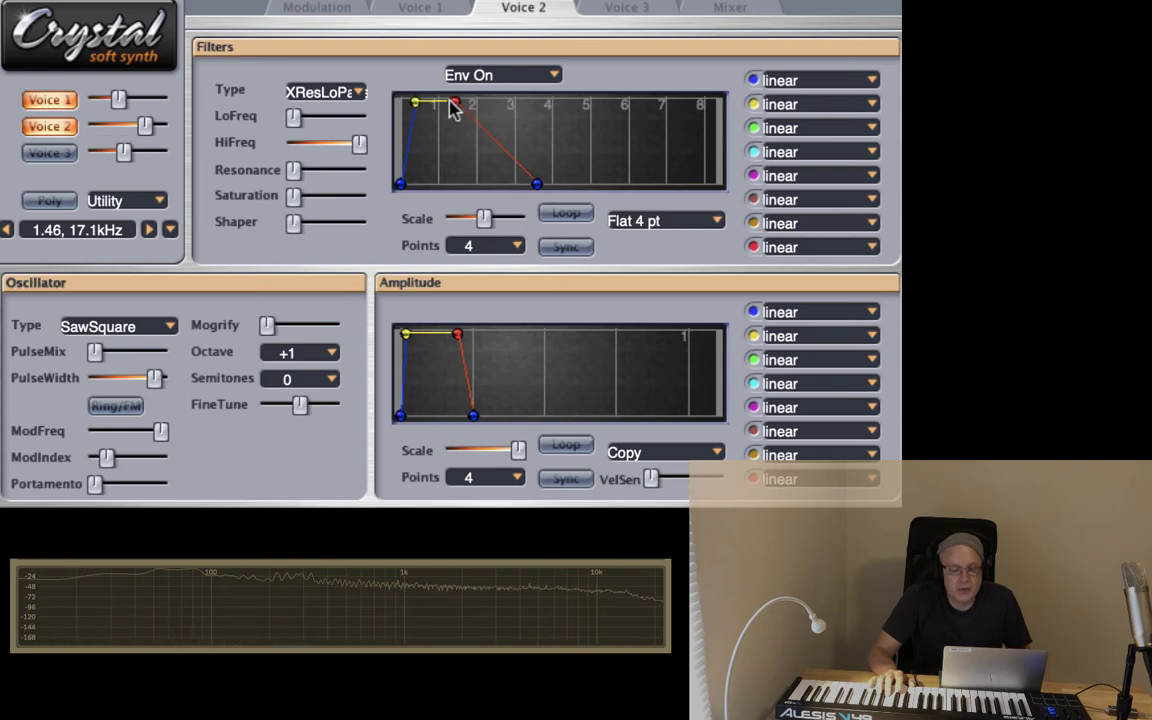
left_click_drag(537, 190, 498, 192)
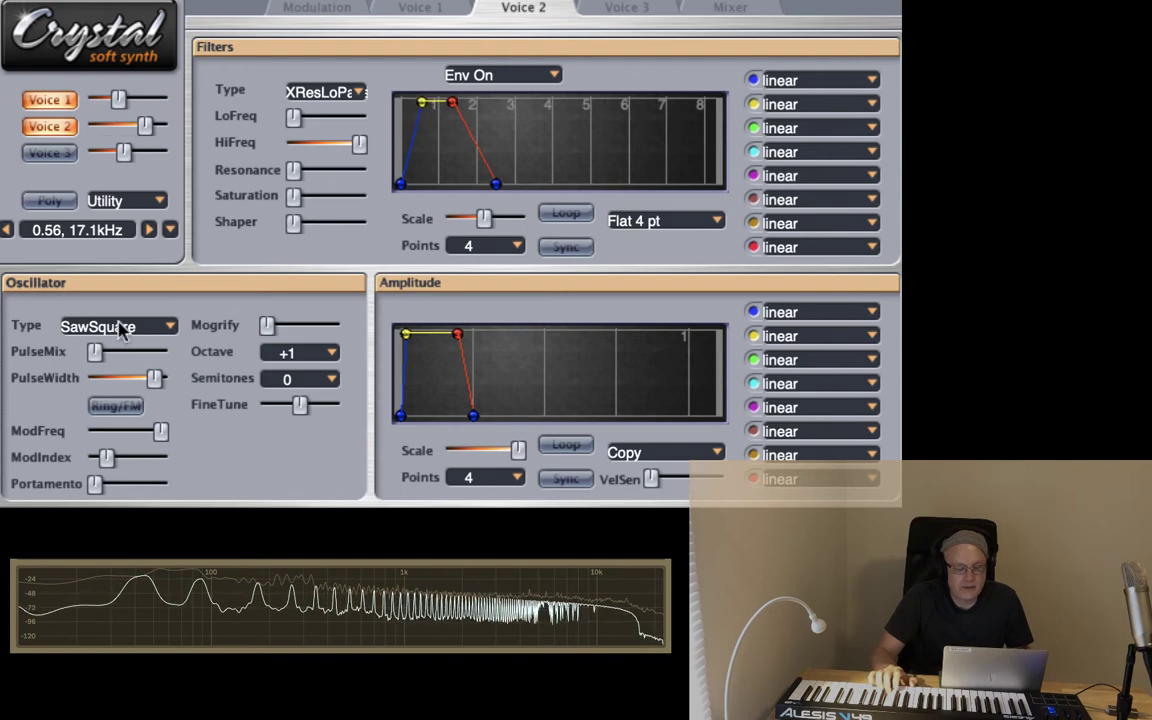
Step: Adjust Voice 2's PulseMix slider, trying the maximum and settling at about 0.80
mouse_move(94, 352)
left_mouse_down()
mouse_move(121, 355)
mouse_move(112, 351)
left_mouse_up()
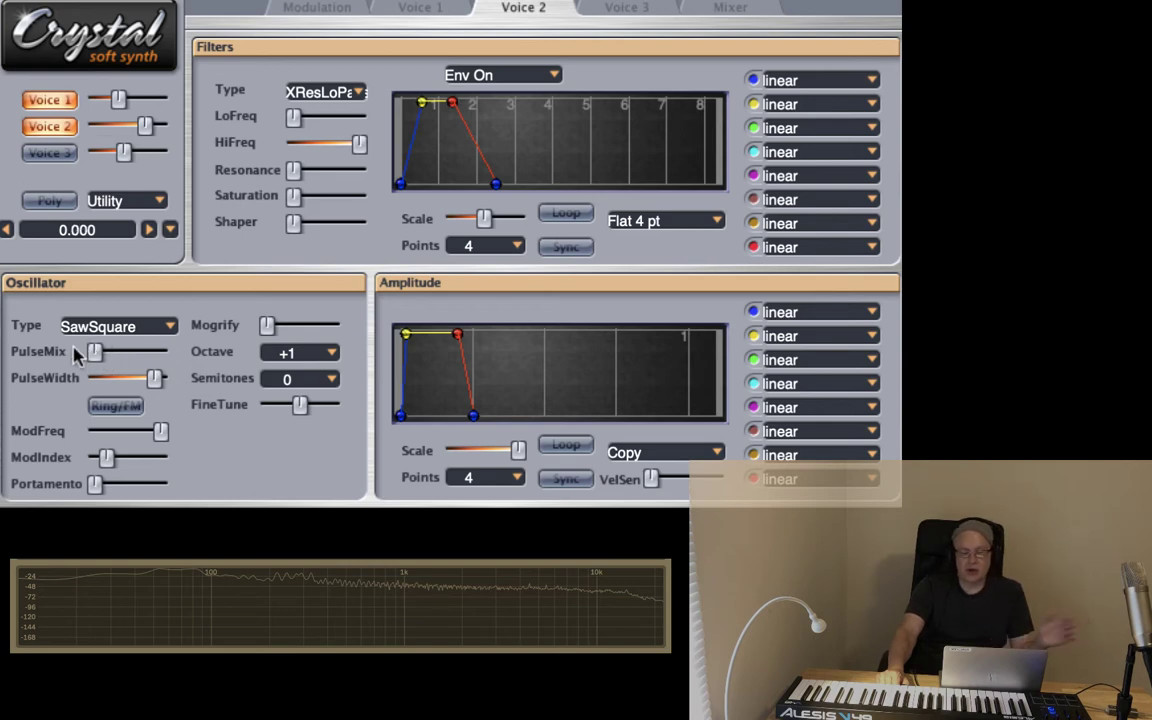
left_click_drag(92, 350, 200, 357)
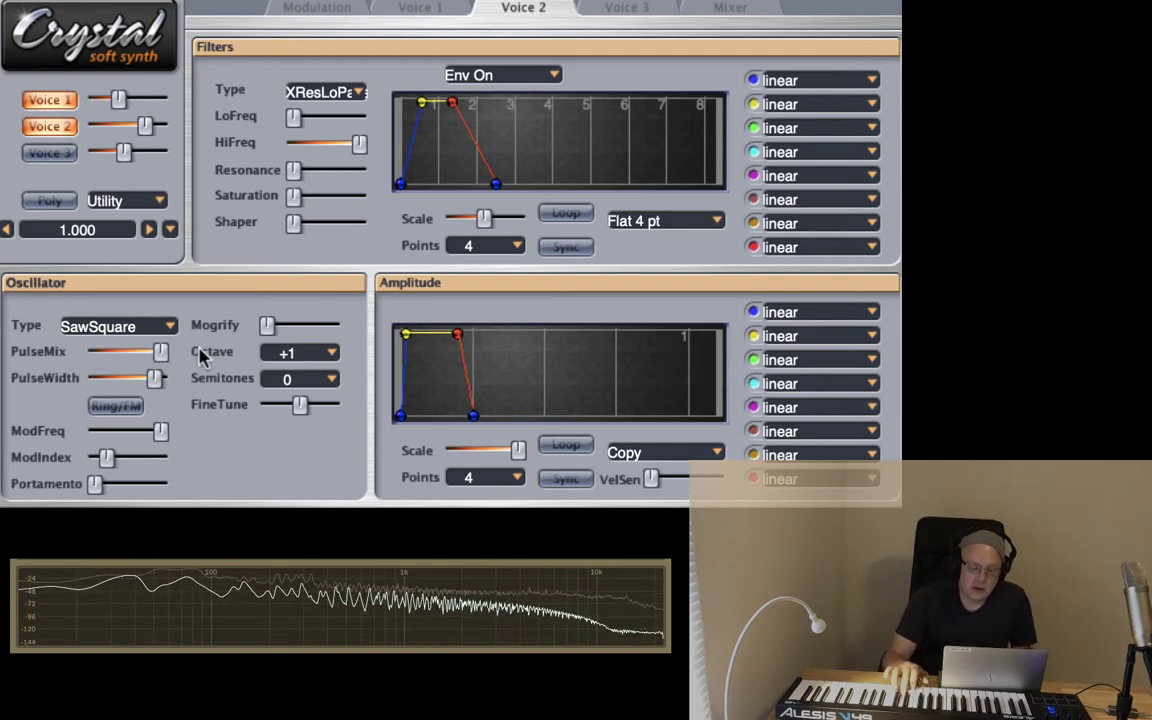
left_click_drag(161, 352, 123, 357)
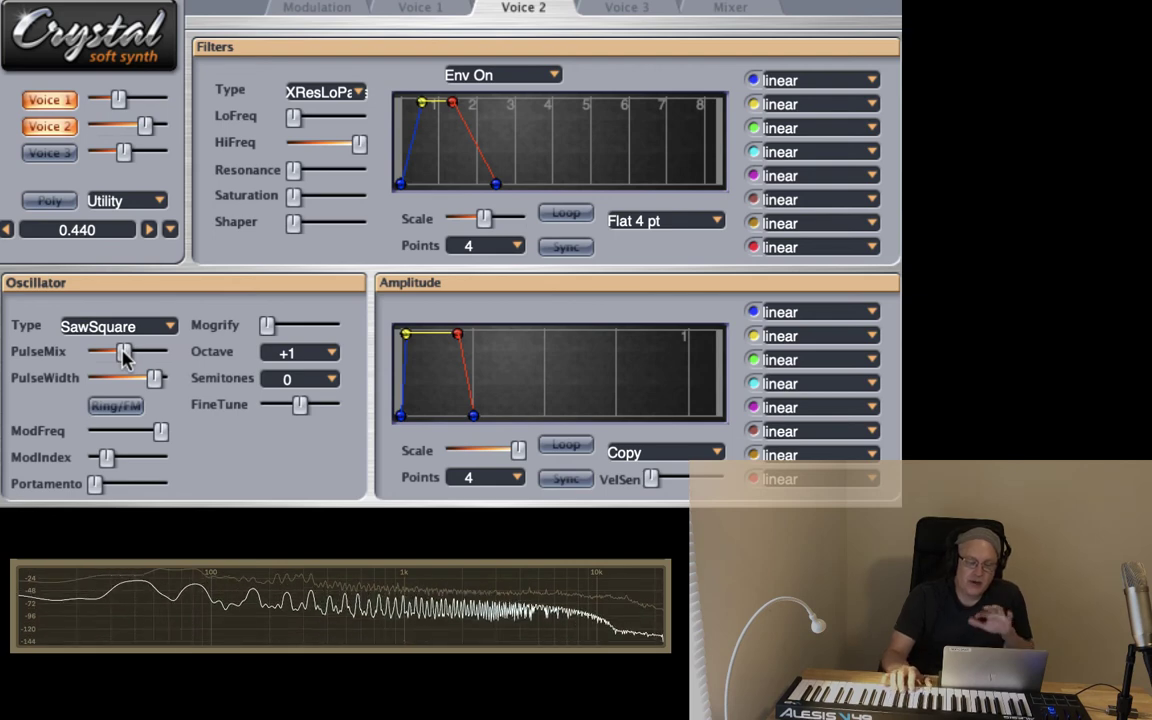
left_click_drag(123, 357, 147, 352)
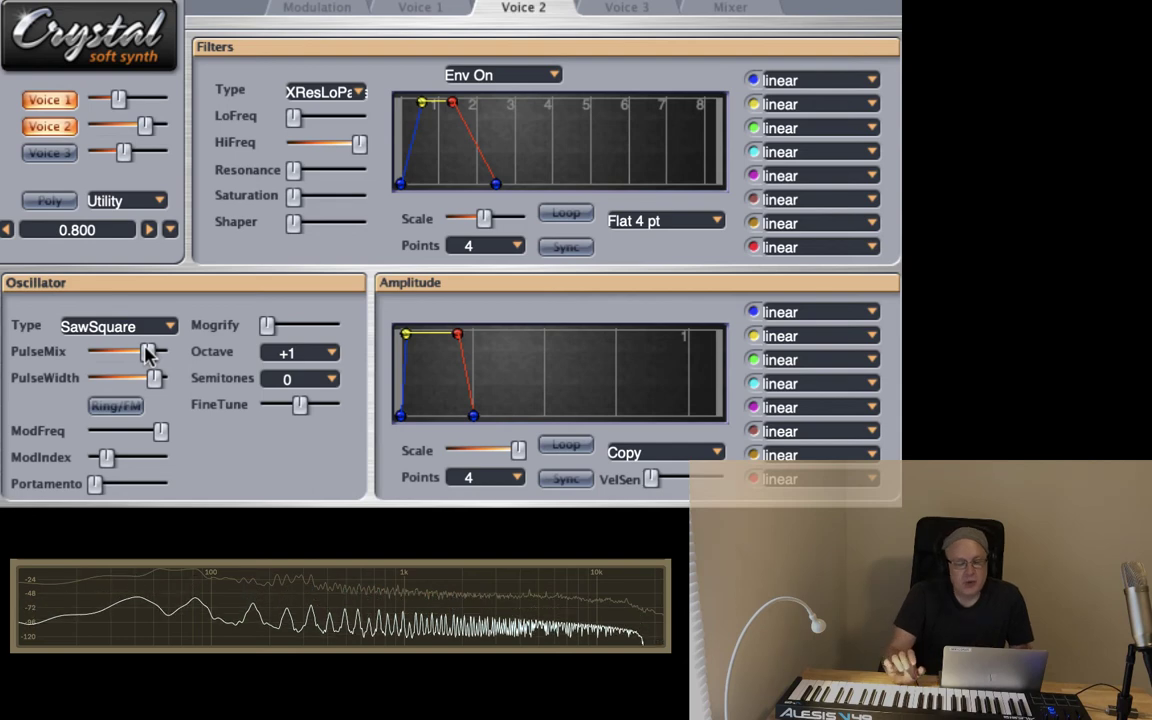
Step: Copy Voice 2's settings and paste them into Voice 3 via Utility, then show Voice 3
left_click(120, 202)
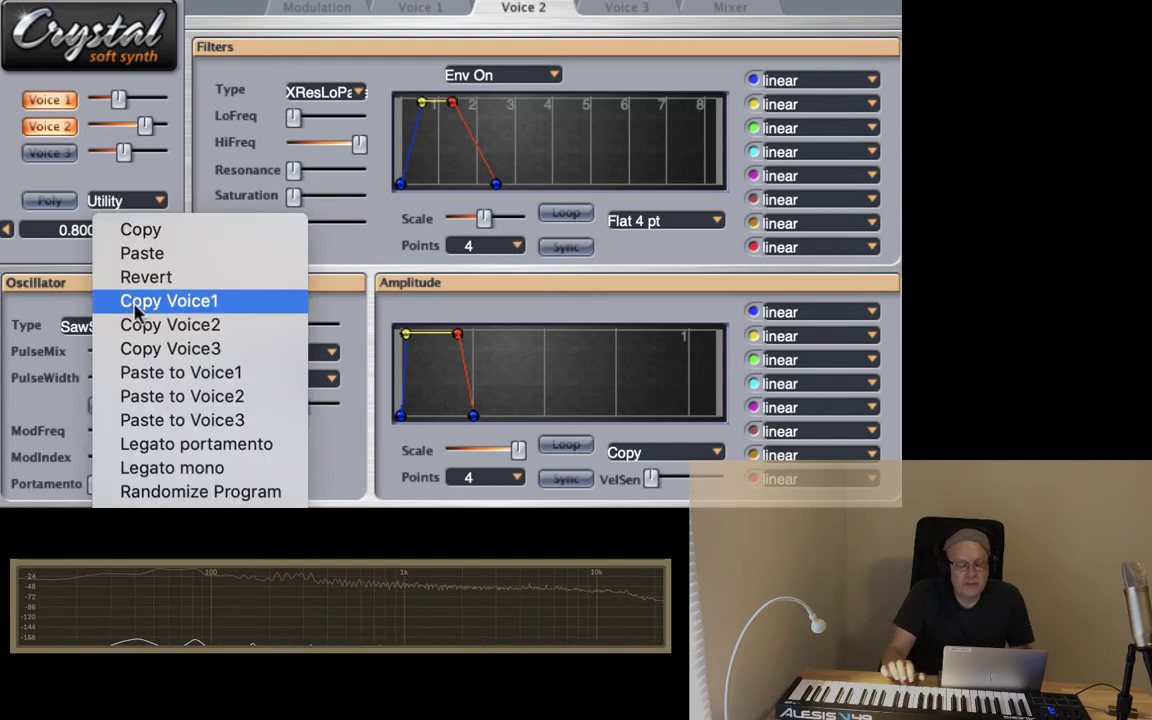
left_click(138, 326)
left_click(121, 203)
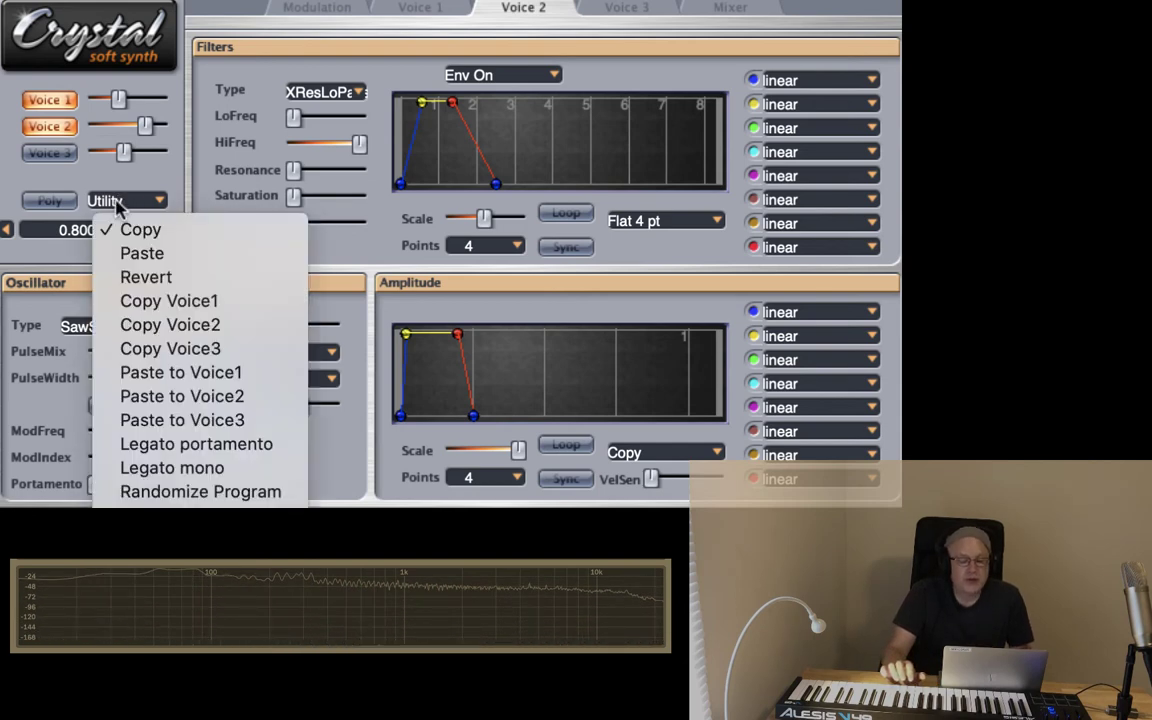
left_click(155, 420)
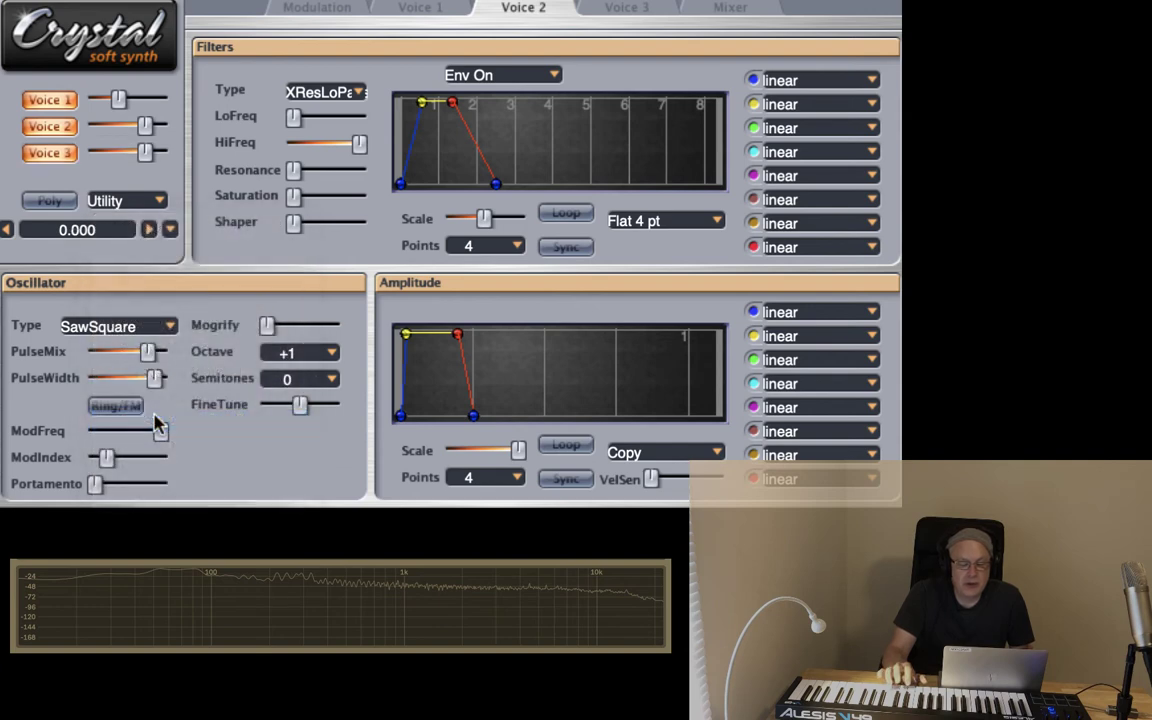
left_click(617, 10)
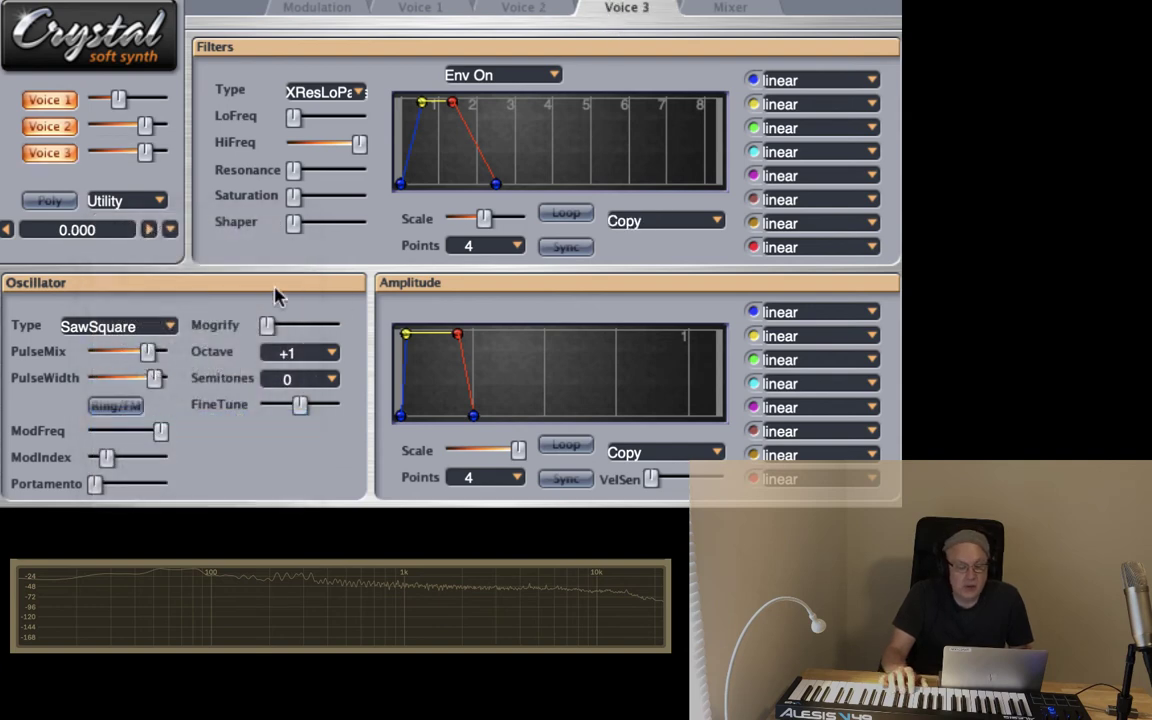
Step: Set Voice 3 to Octave +2 and lower its level to 0.320
left_click(292, 354)
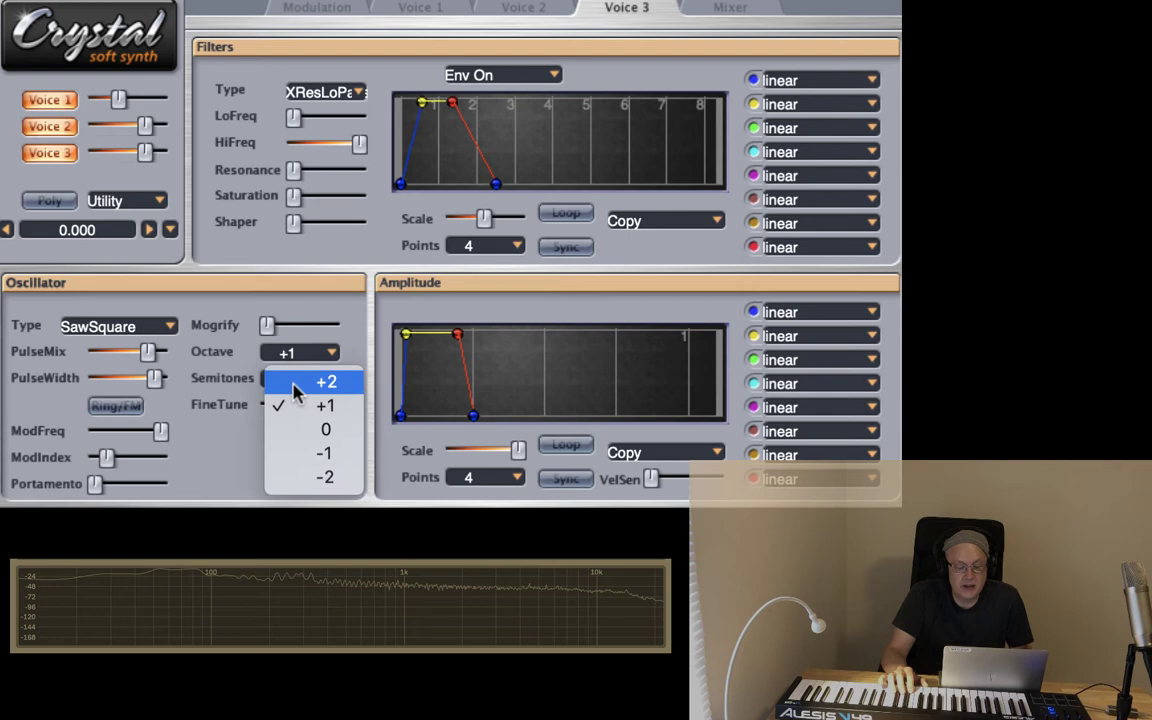
left_click(297, 382)
left_click_drag(145, 151, 116, 153)
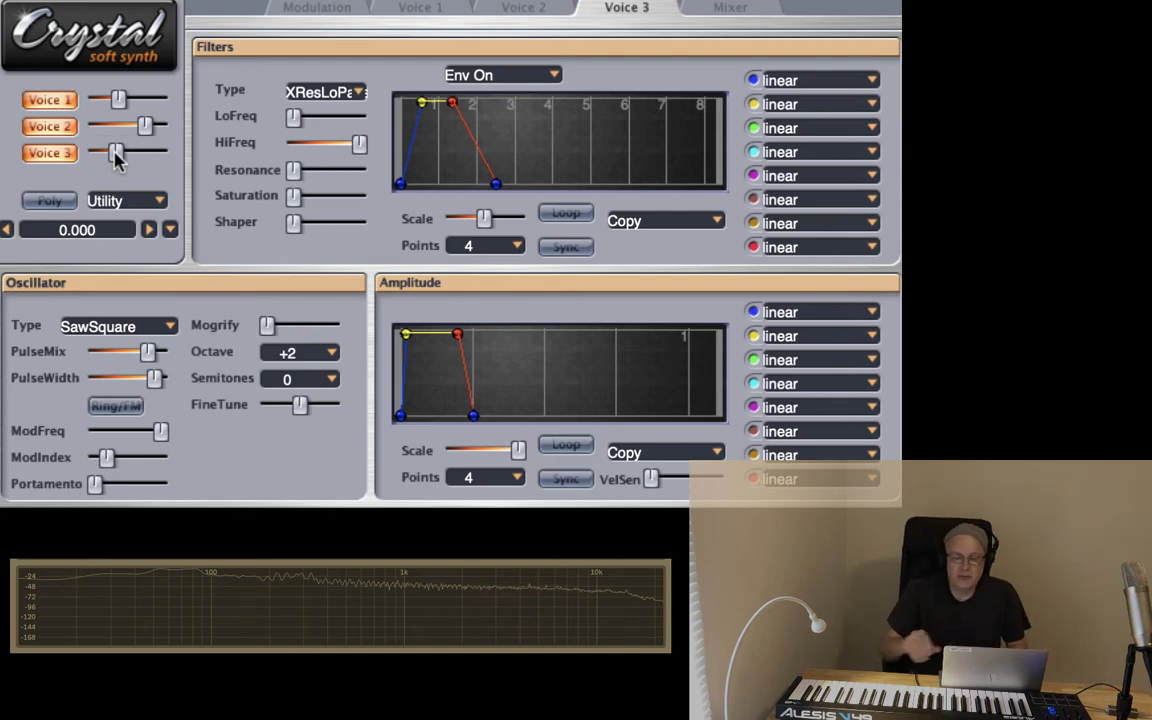
Step: Switch Voice 1's oscillator to Synthesized > Triangle and raise its level to 0.740
left_click(523, 7)
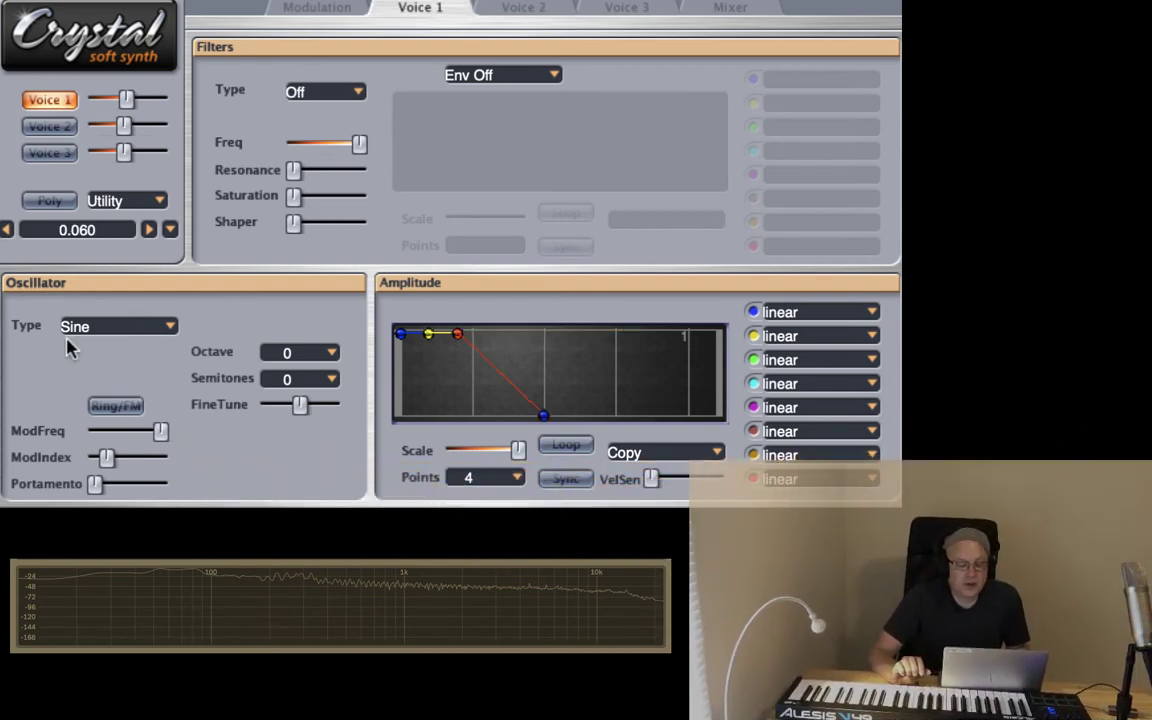
left_click(82, 335)
mouse_move(160, 355)
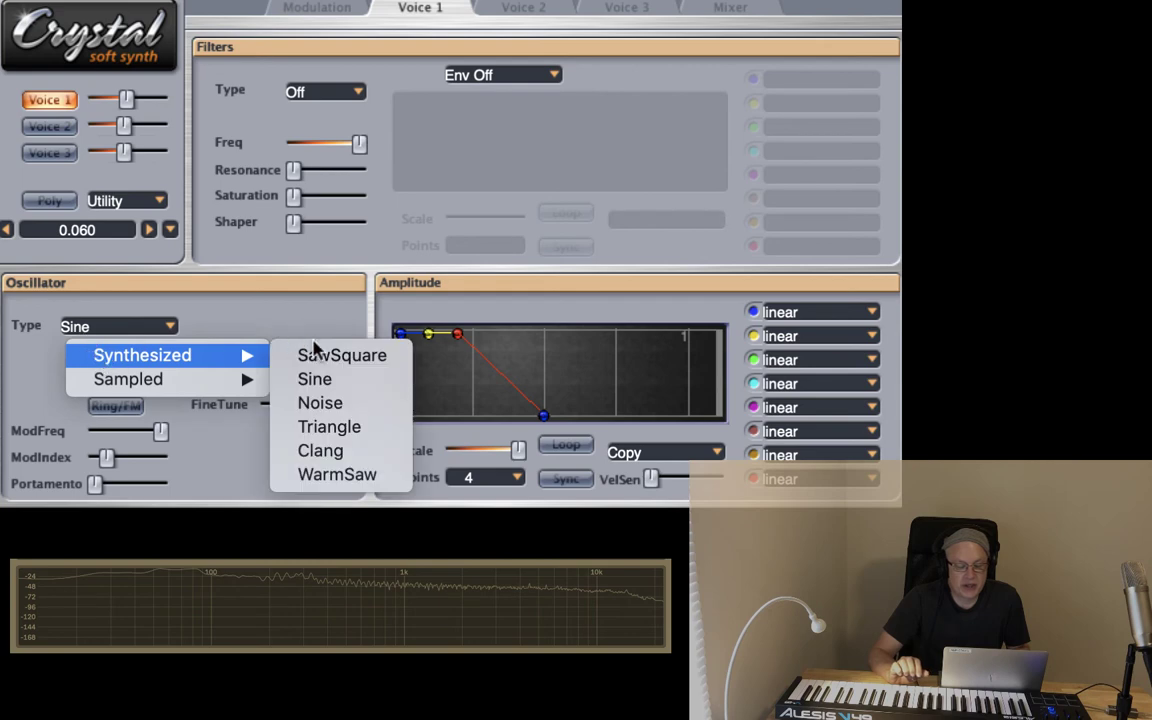
left_click(327, 428)
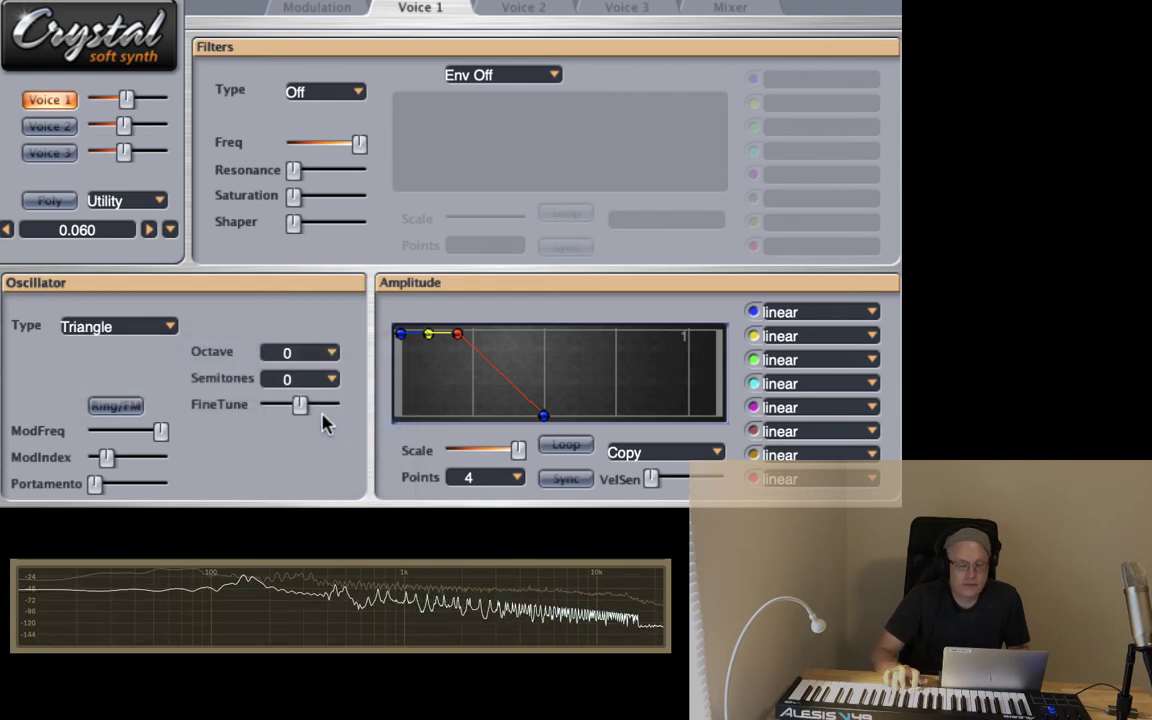
left_click_drag(126, 97, 151, 98)
Step: Use Utility > Copy Voice1, then Paste to Voice2, to duplicate the Triangle voice
left_click(113, 199)
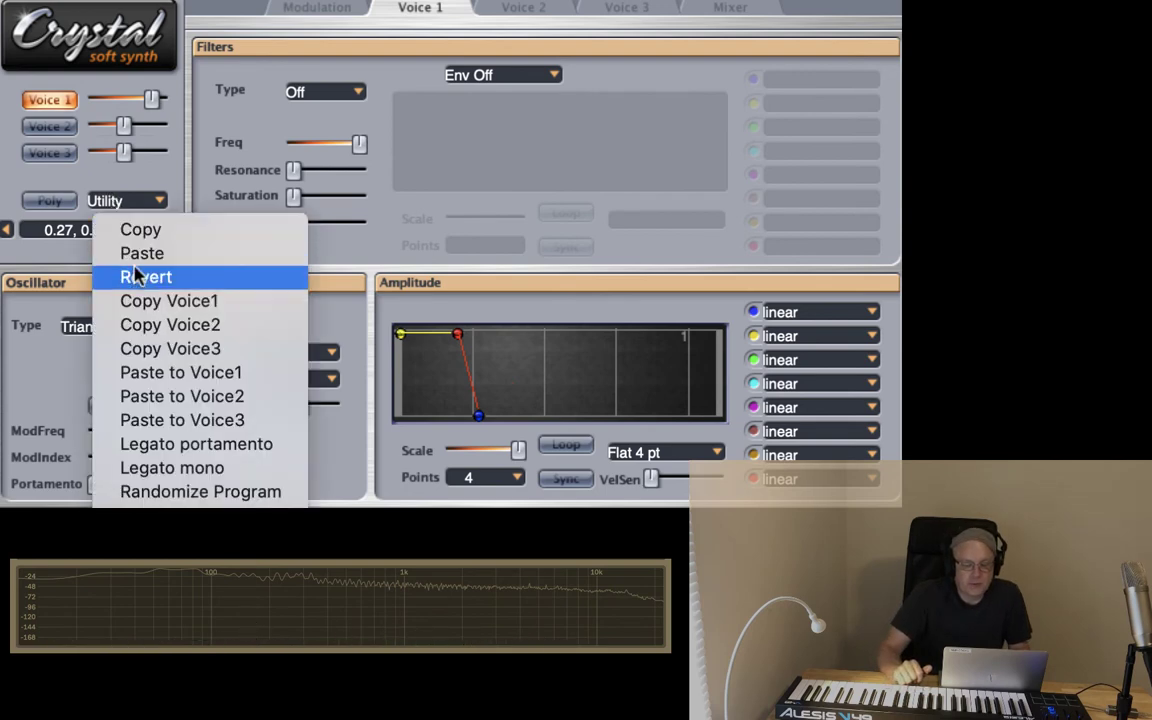
left_click(143, 303)
left_click(125, 201)
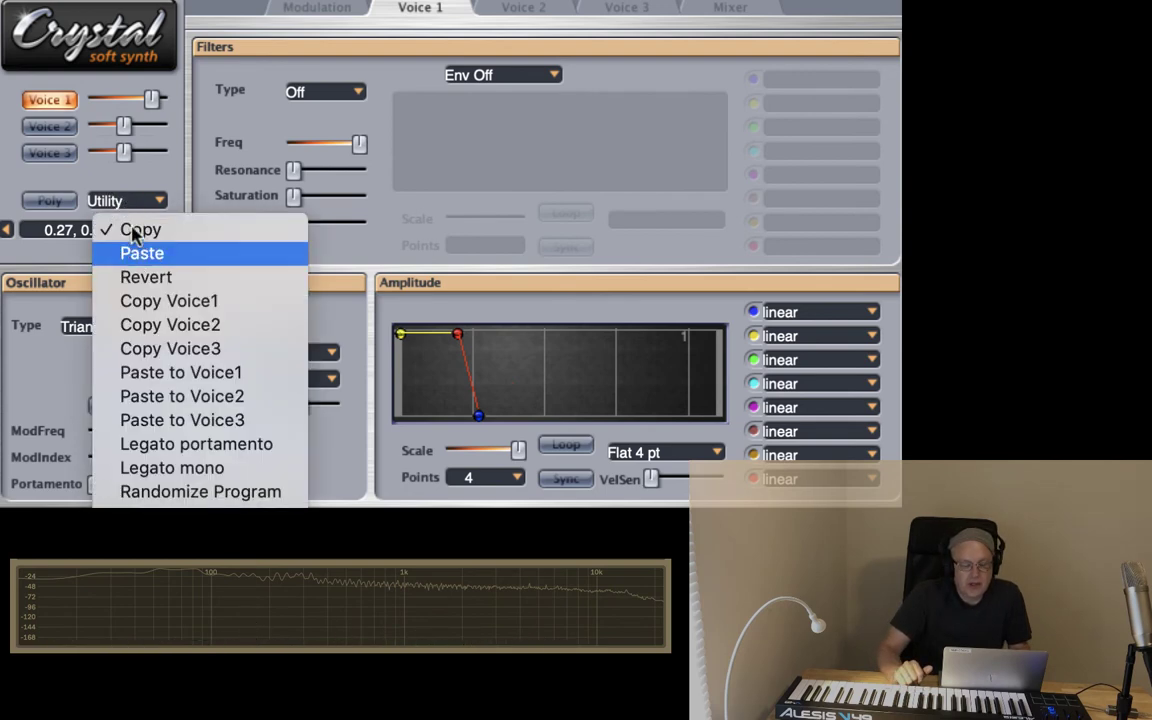
left_click(176, 398)
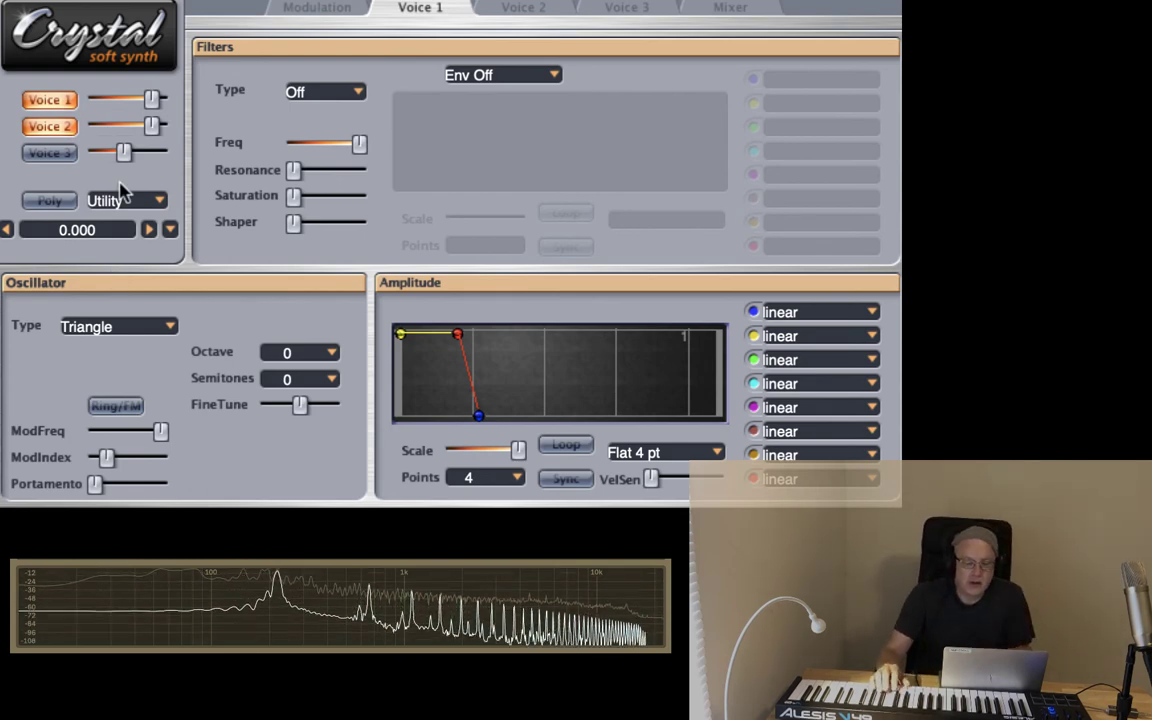
Step: Check Voice 2's octave, then detune its fine tune to about 0.12 against Voice 1
left_click(510, 14)
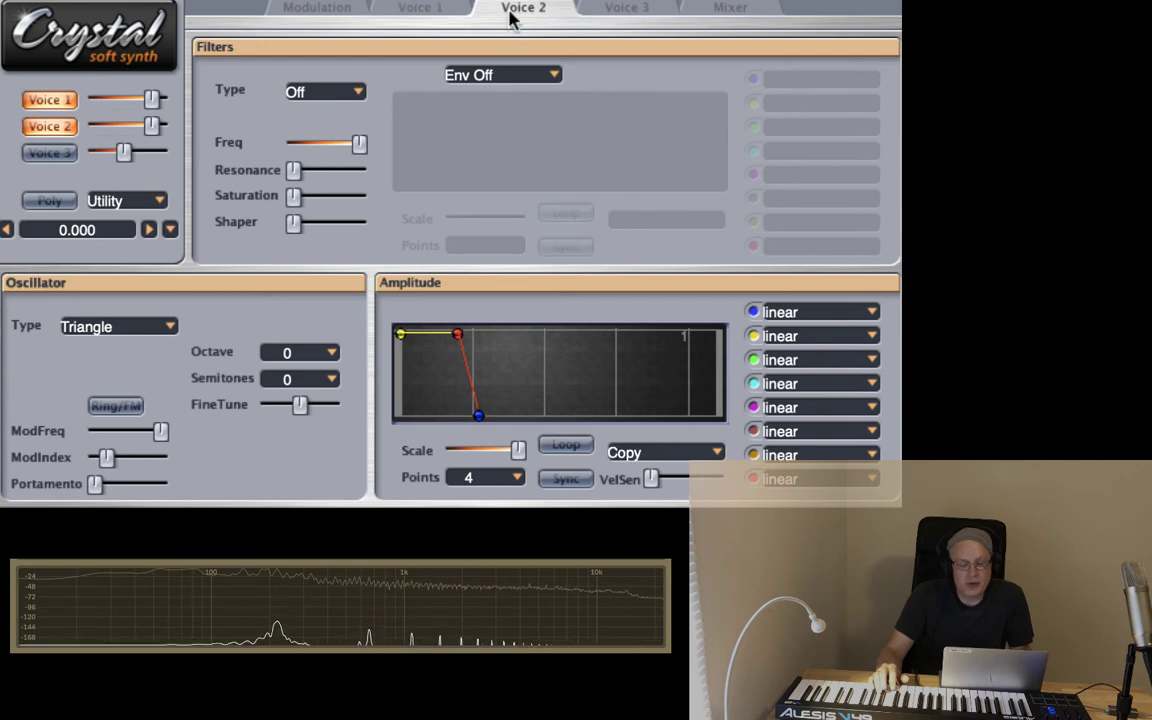
left_click(290, 352)
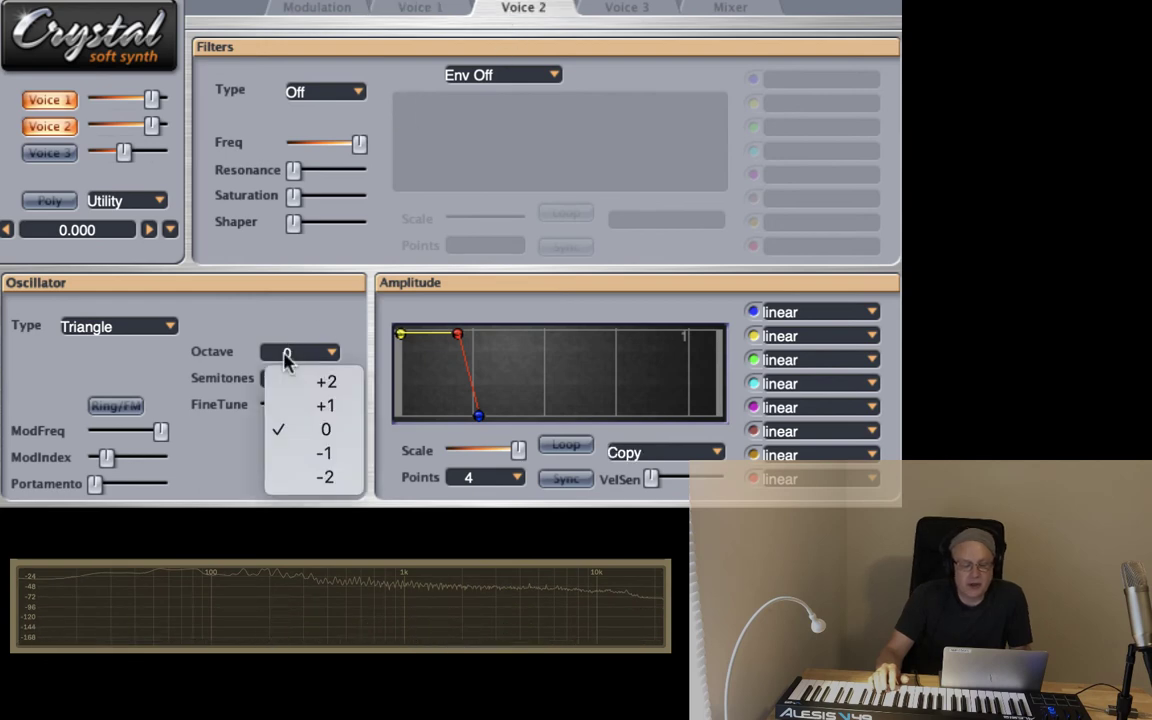
left_click(298, 406)
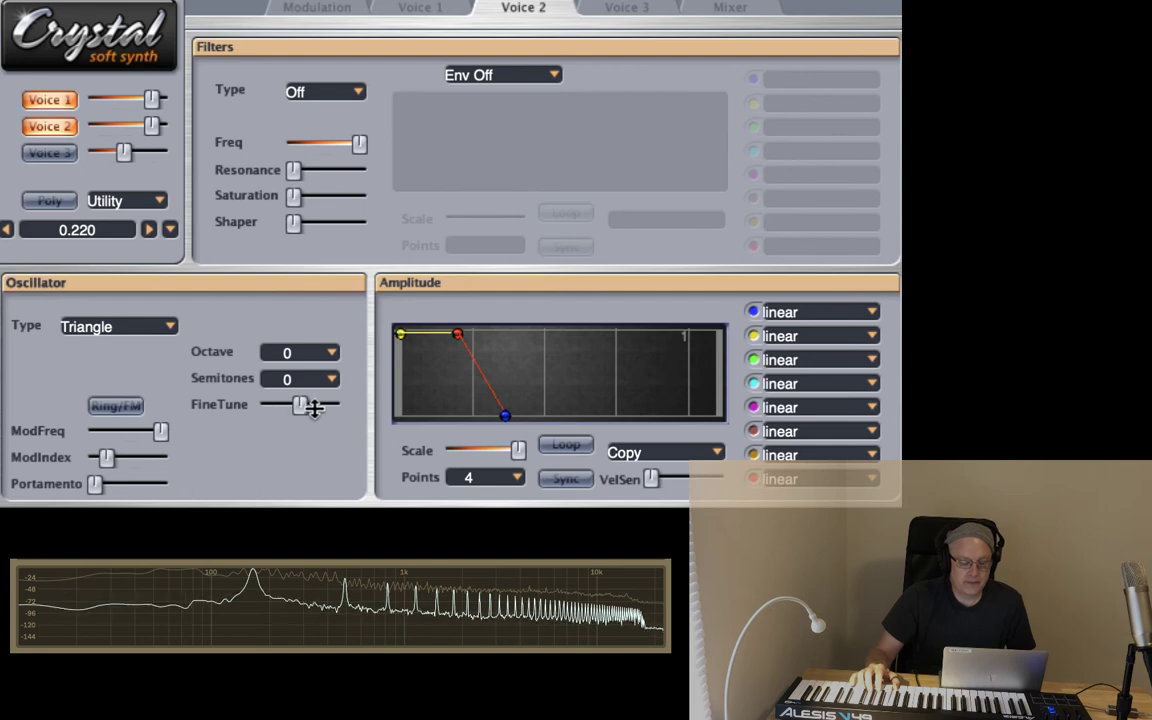
left_click_drag(301, 405, 303, 404)
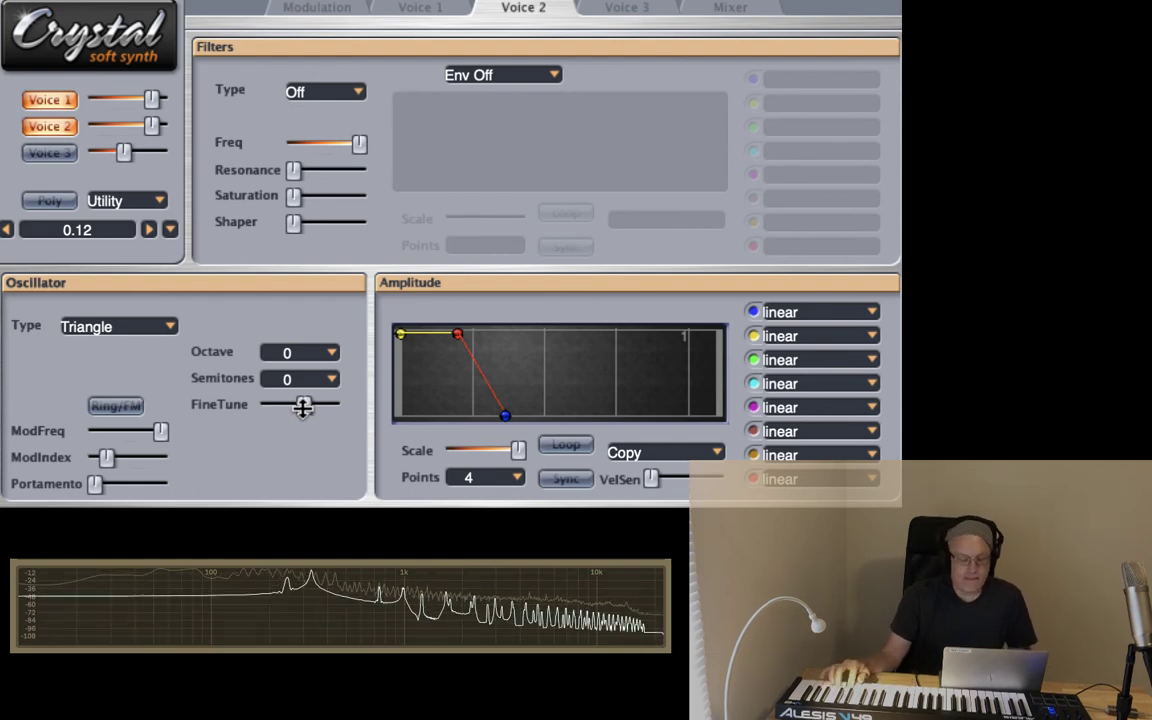
Step: Set Voice 1's oscillator type to Synthesized > WarmSaw
left_click(120, 327)
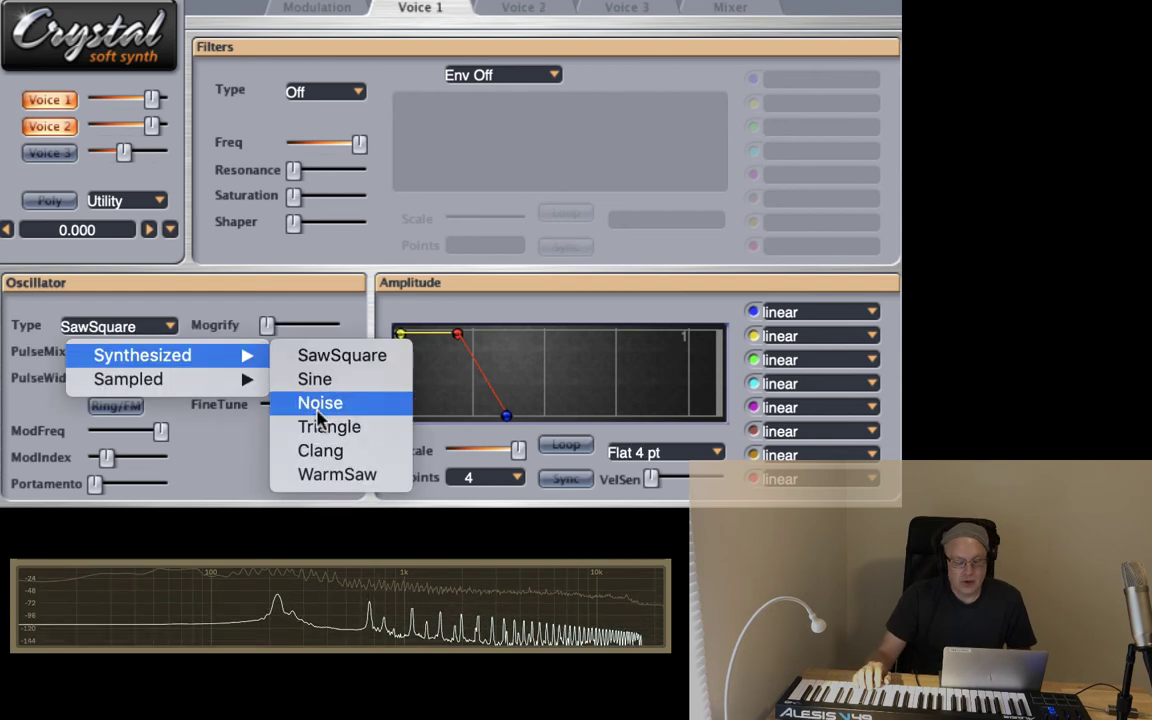
left_click(318, 476)
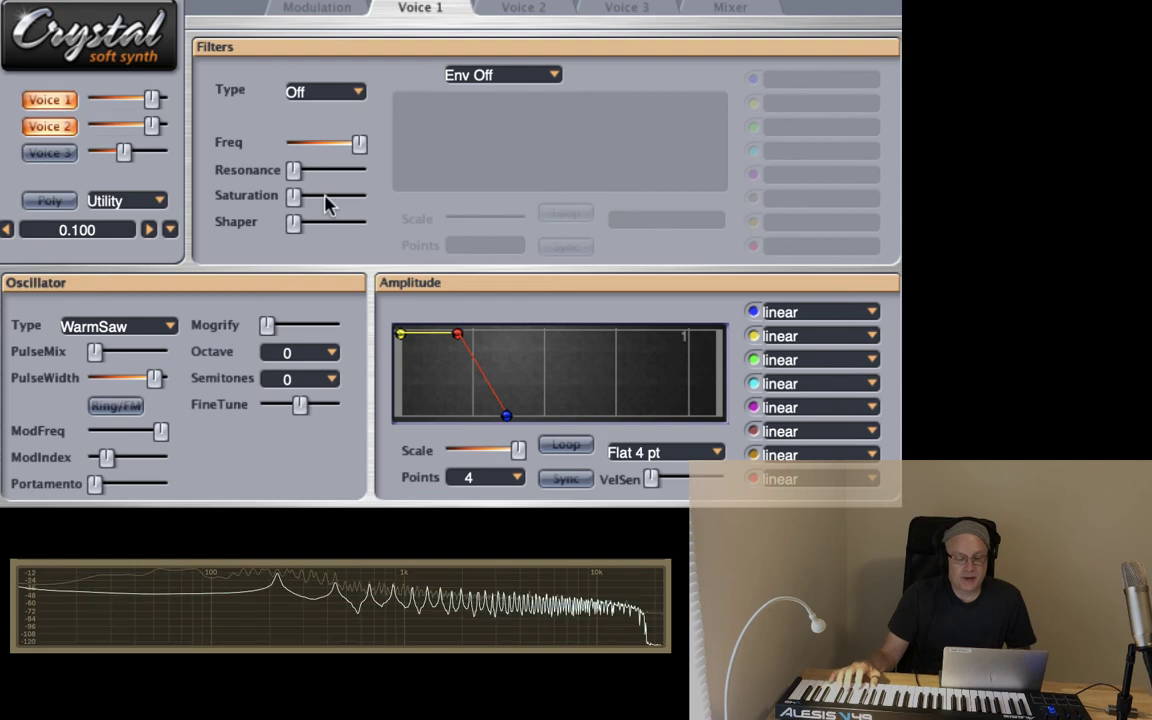
left_click(515, 12)
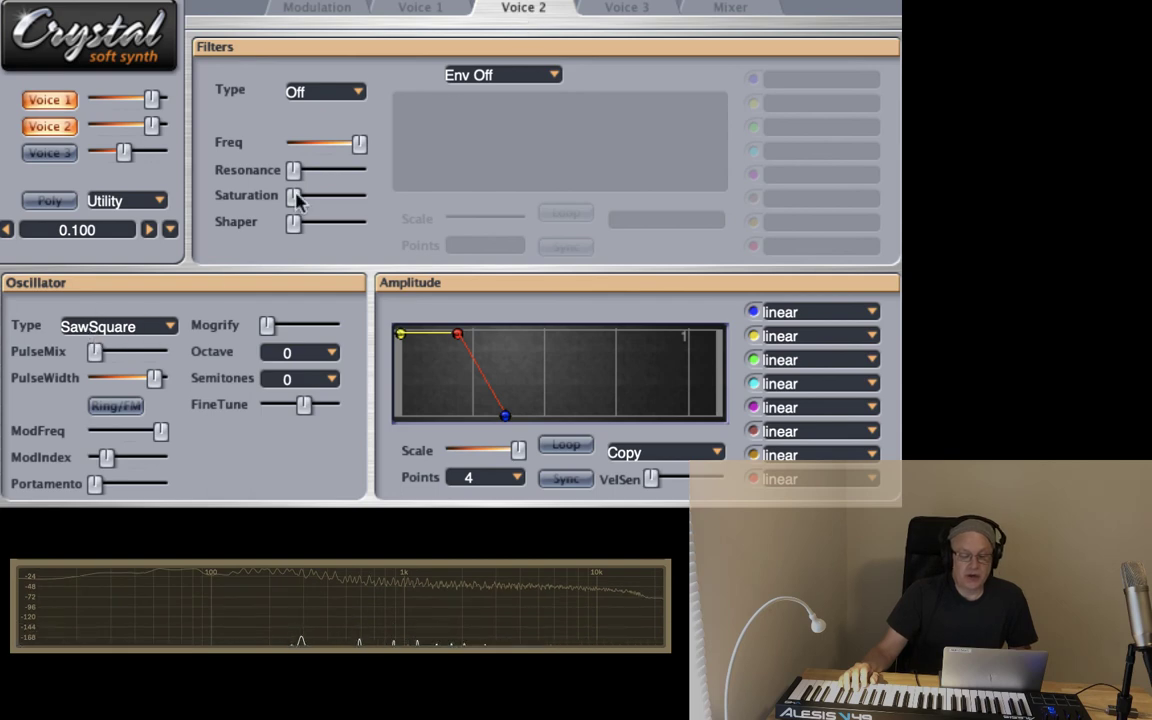
left_click(435, 8)
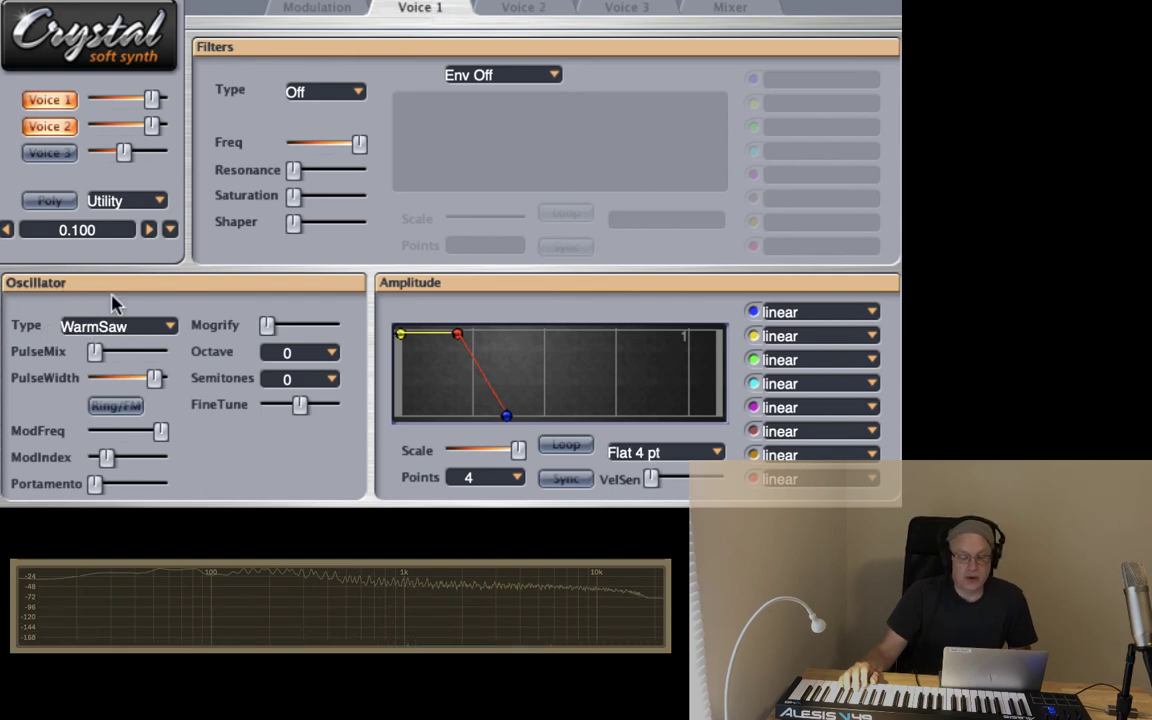
Step: Try WarmSaw on Voice 2, compare it with Voice 1, then set Voice 2 to SawSquare
left_click(517, 9)
left_click(90, 326)
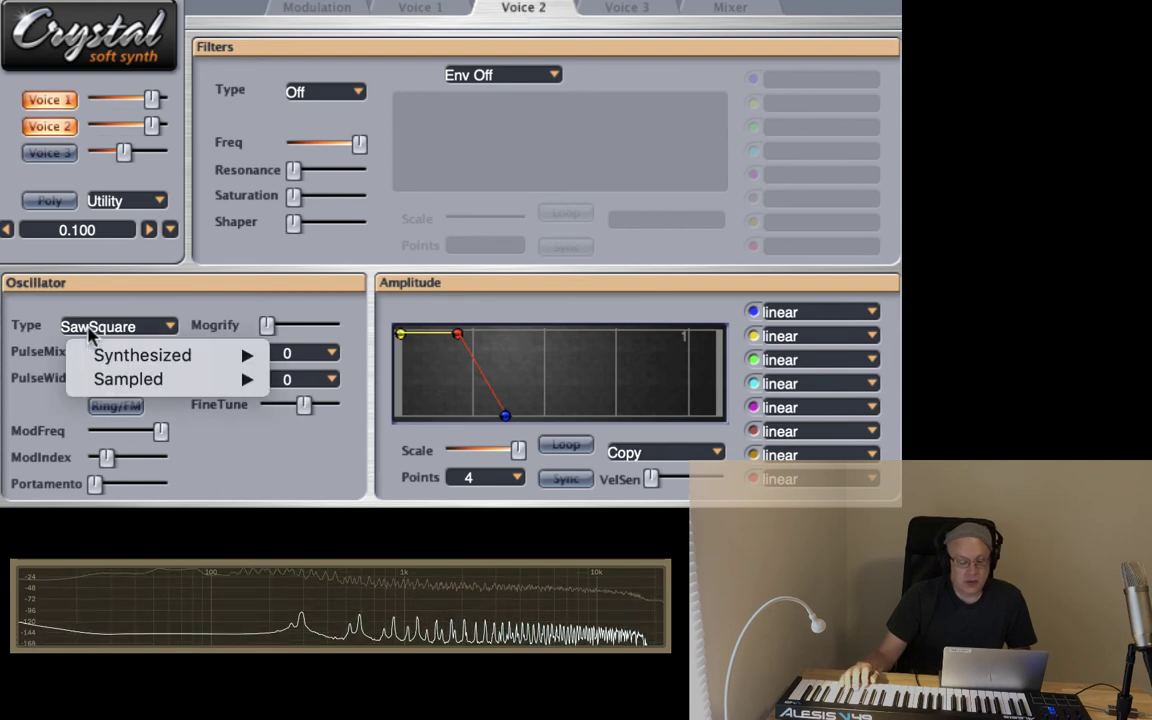
mouse_move(226, 357)
left_click(328, 474)
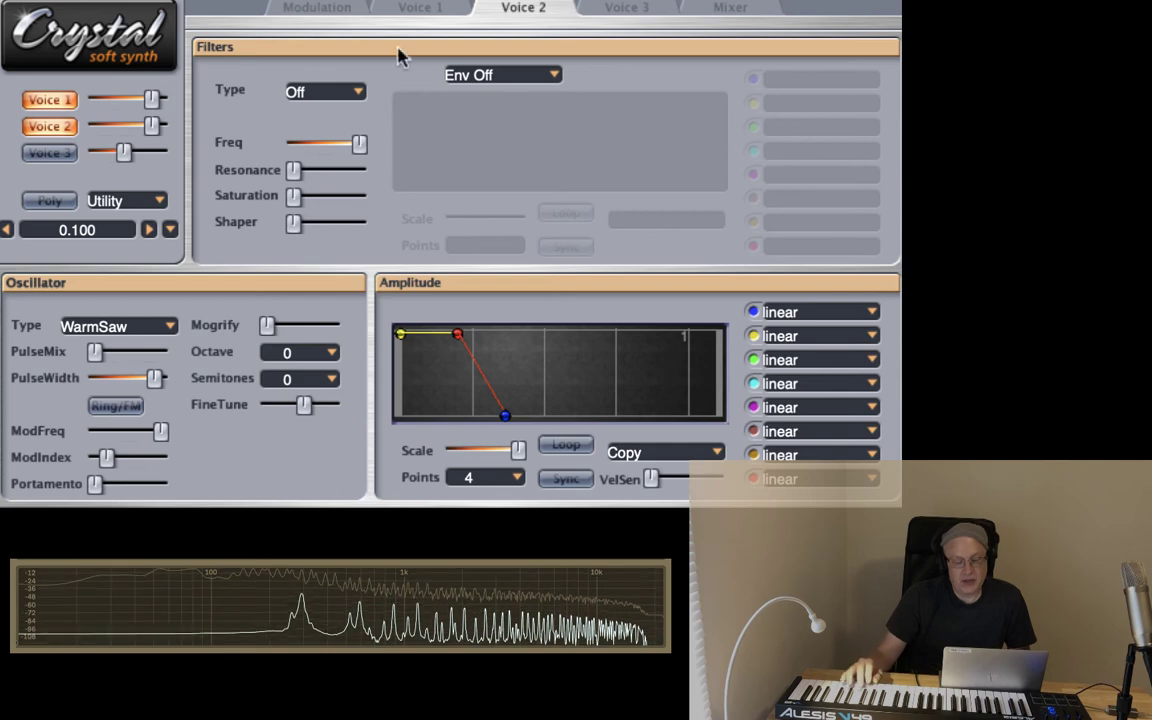
left_click(415, 12)
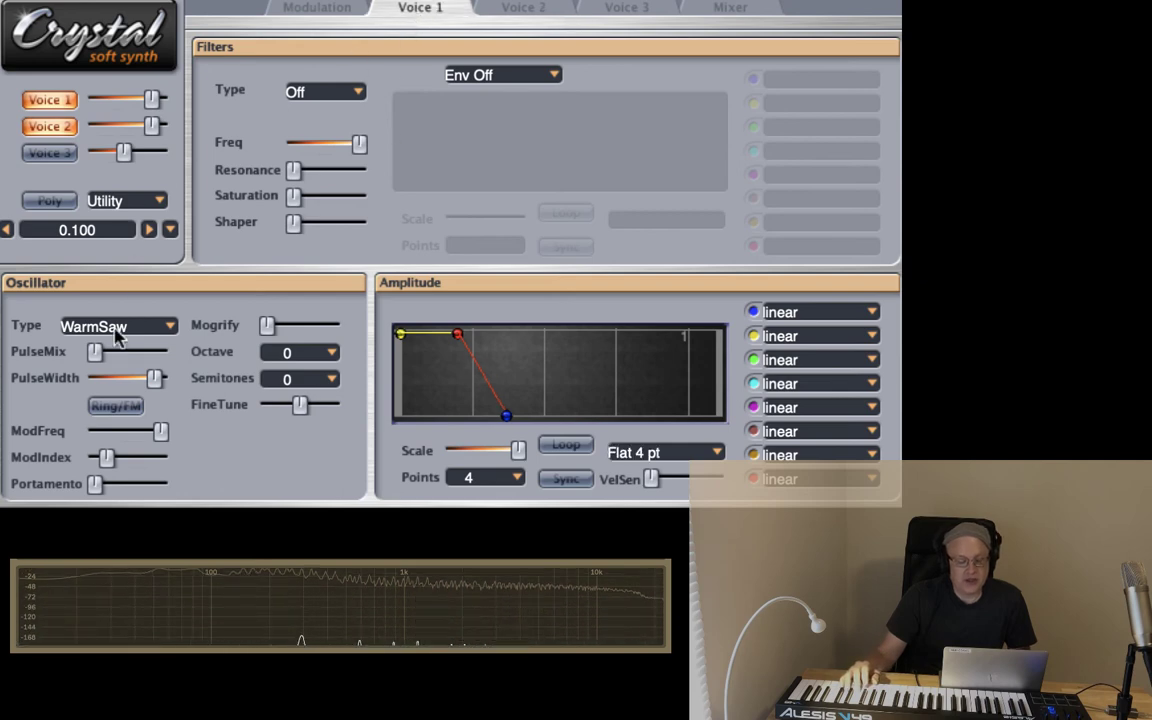
left_click(522, 9)
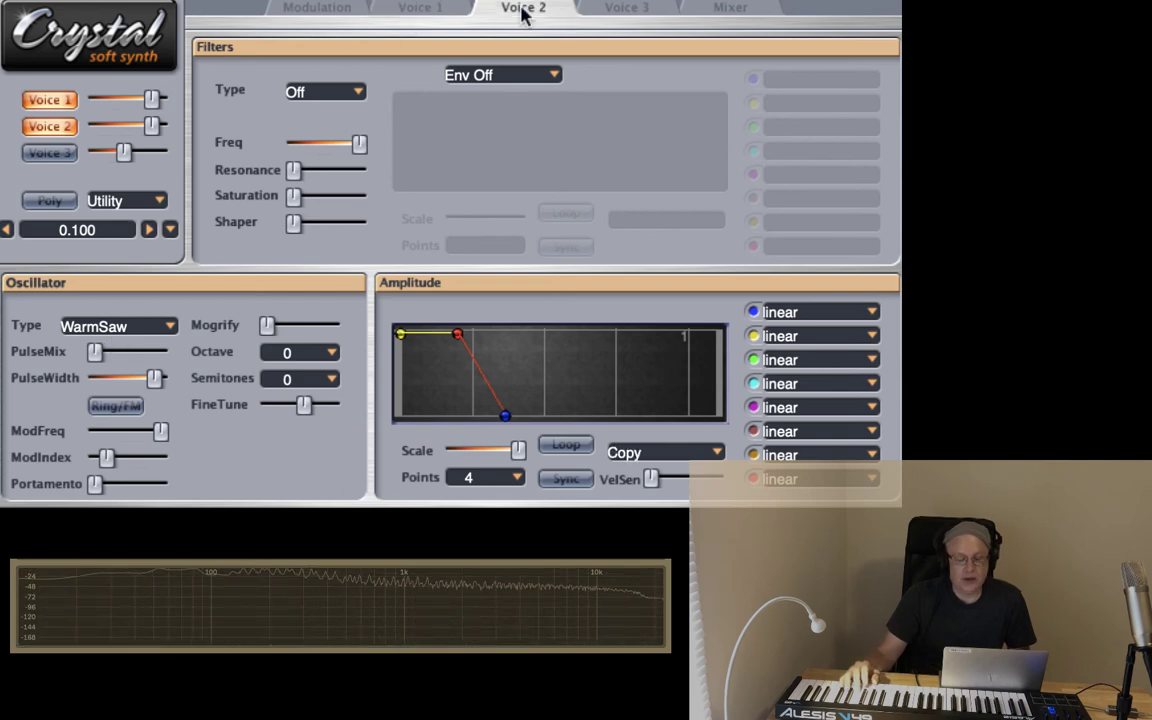
left_click(100, 322)
mouse_move(245, 355)
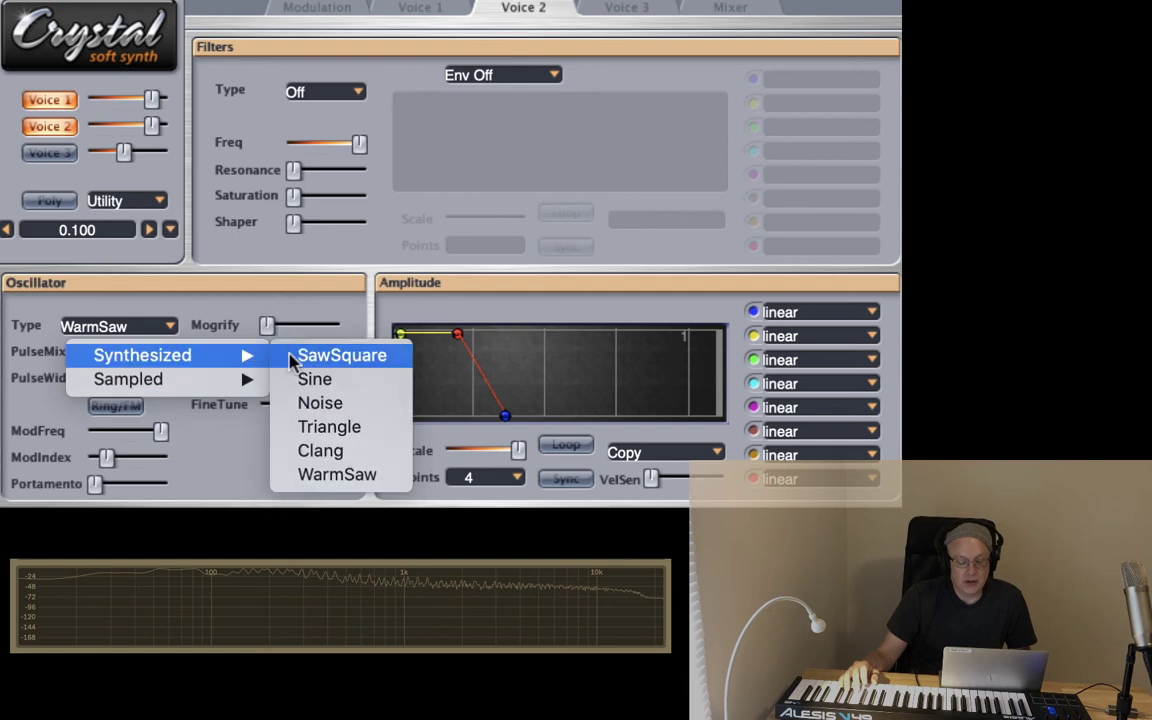
left_click(310, 357)
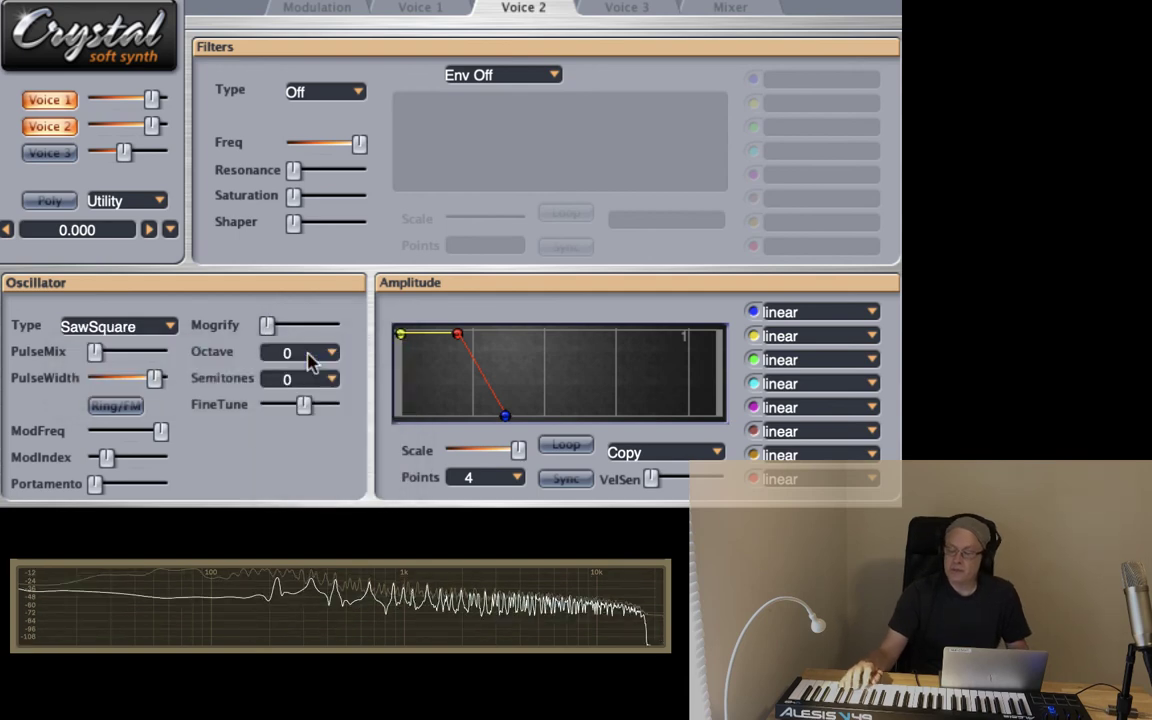